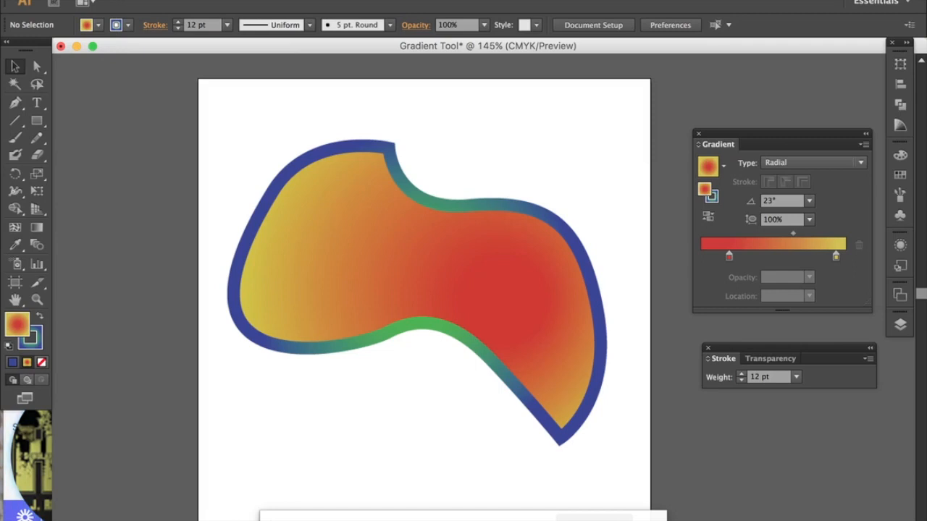
Step: Create a new document named Gradient Lesson, 6 in wide and 6 in high, in CMYK colour mode at 300 ppi
{"action": "left_click", "coordinate": [105, 0]}
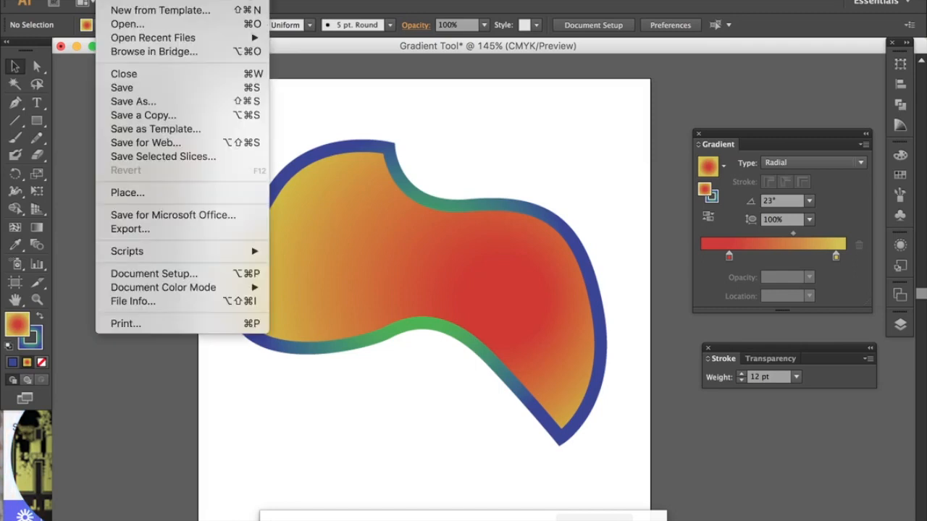
{"action": "left_click", "coordinate": [121, 2]}
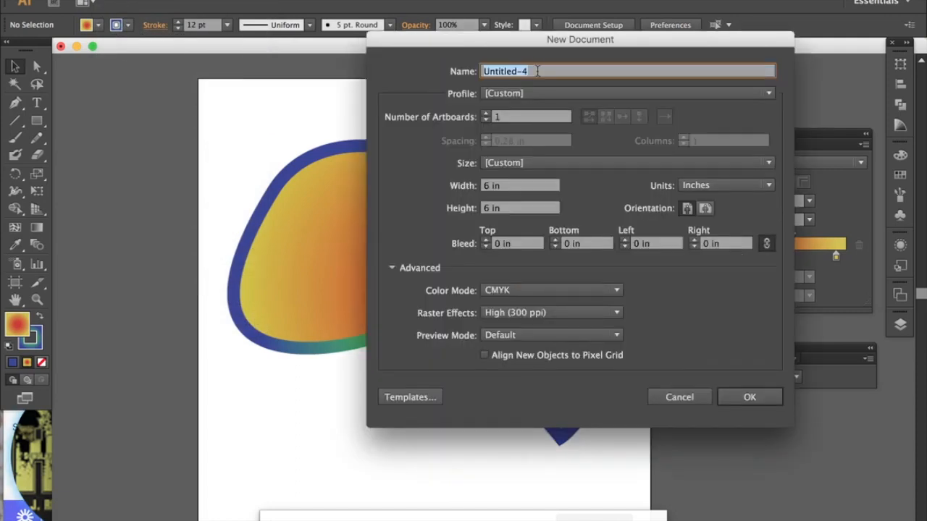
{"action": "type", "text": "Gradient Lesson"}
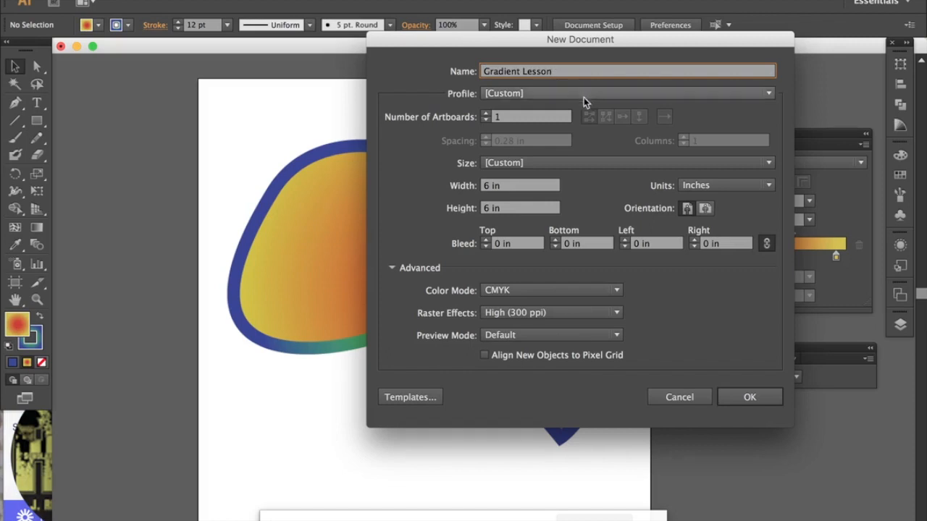
{"action": "left_click", "coordinate": [506, 186]}
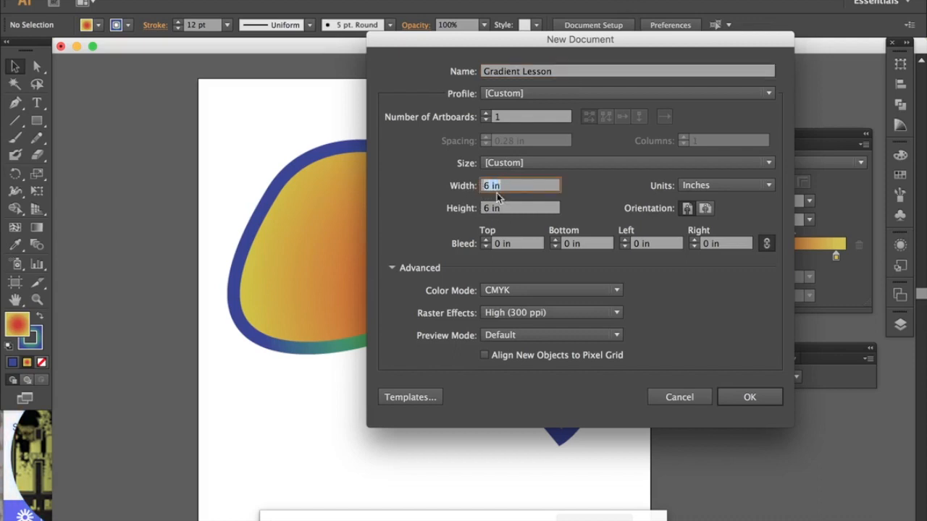
{"action": "left_click", "coordinate": [509, 210]}
{"action": "left_click_drag", "start_coordinate": [509, 210], "coordinate": [478, 208]}
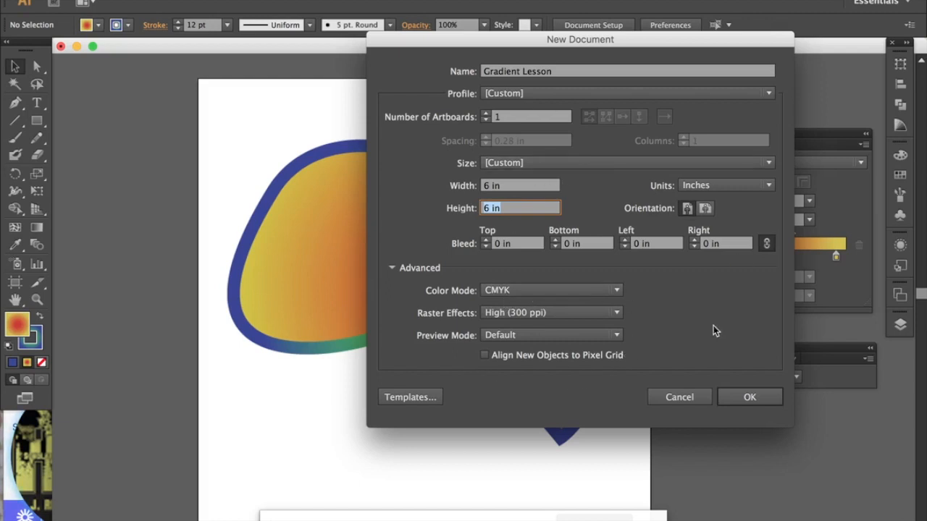
{"action": "left_click", "coordinate": [750, 397]}
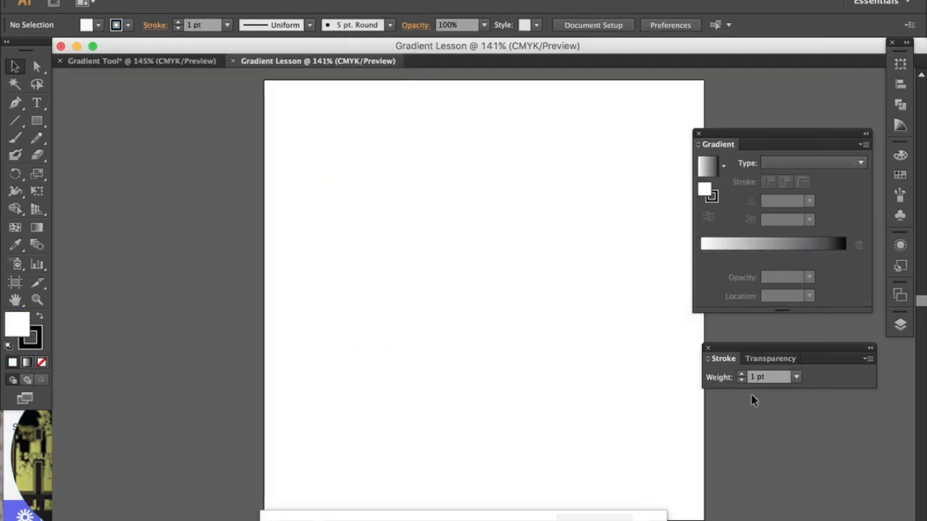
Step: Collapse the floating Gradient and Stroke/Transparency panels to icons and dock them in the icon column below Layers
{"action": "left_click_drag", "start_coordinate": [767, 135], "coordinate": [731, 121]}
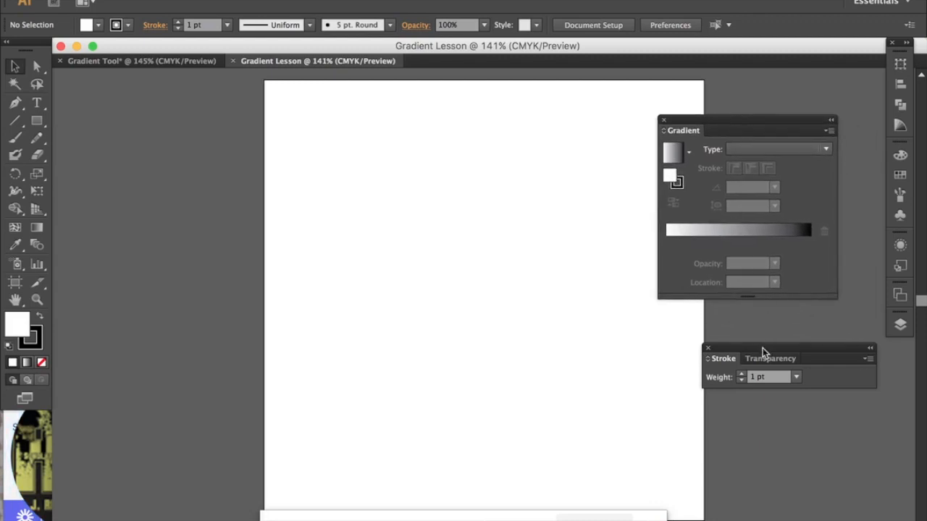
{"action": "left_click_drag", "start_coordinate": [763, 352], "coordinate": [723, 322]}
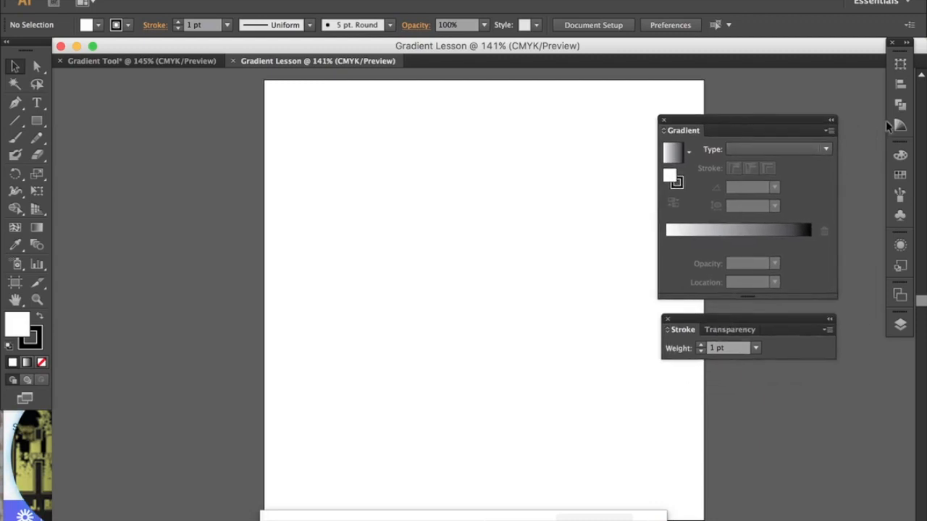
{"action": "left_click", "coordinate": [831, 123]}
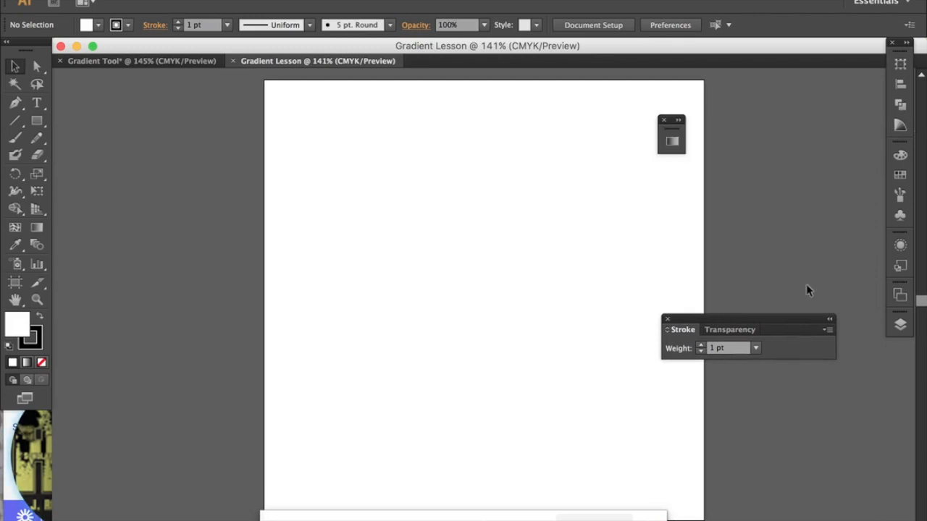
{"action": "left_click", "coordinate": [829, 319]}
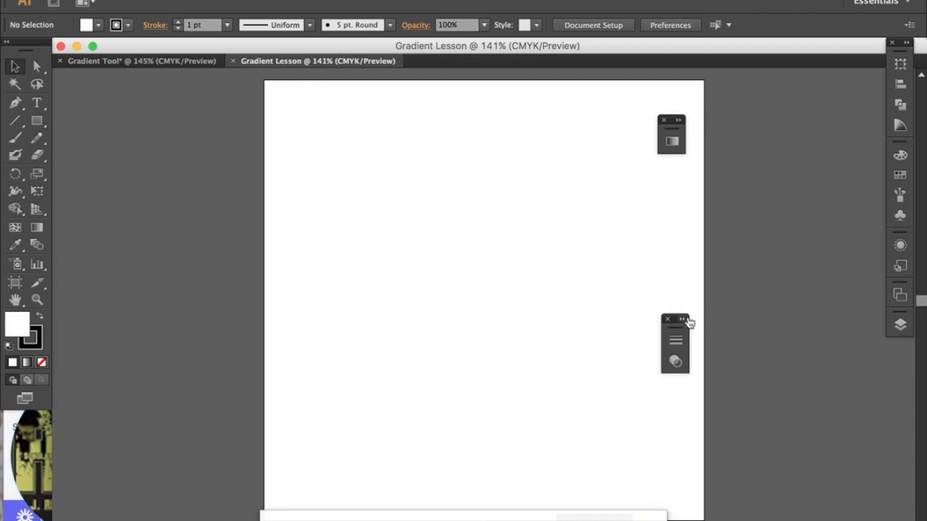
{"action": "mouse_move", "coordinate": [677, 326]}
{"action": "left_mouse_down"}
{"action": "mouse_move", "coordinate": [828, 326]}
{"action": "mouse_move", "coordinate": [894, 341]}
{"action": "left_mouse_up"}
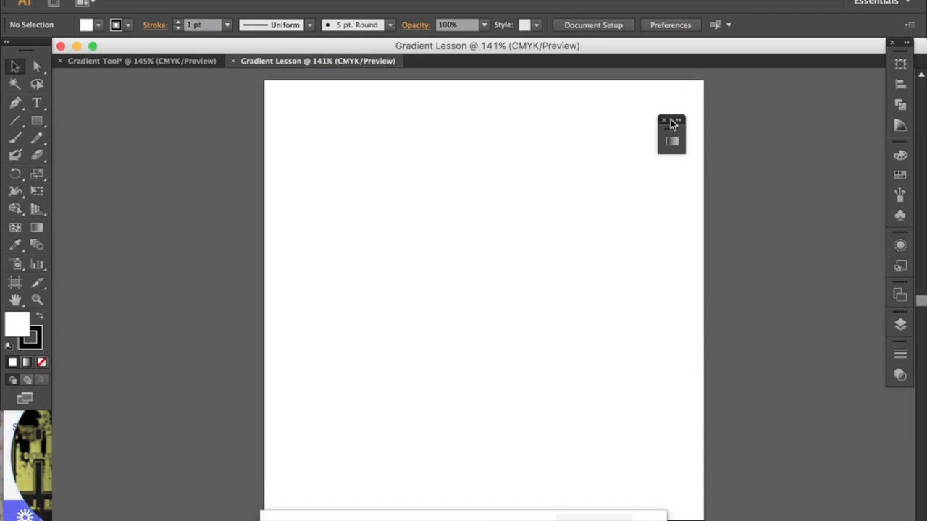
{"action": "left_click_drag", "start_coordinate": [678, 124], "coordinate": [909, 395]}
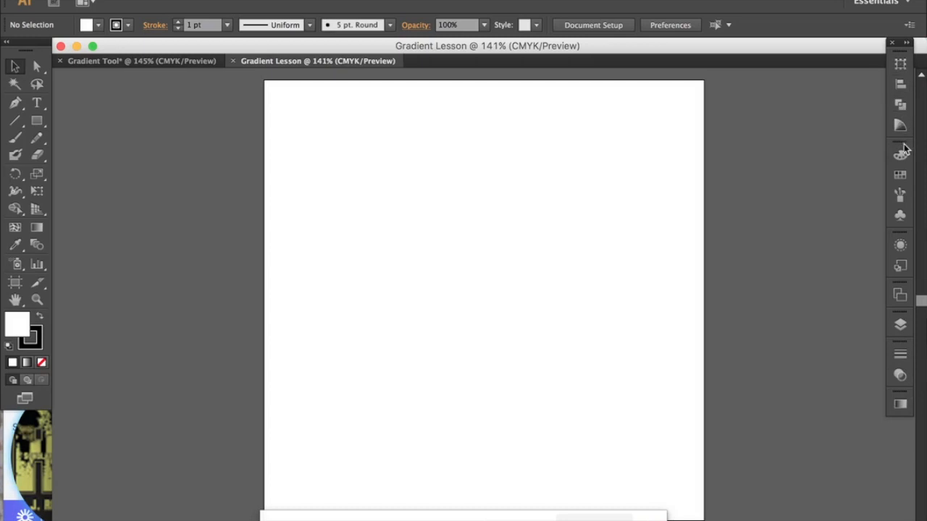
Step: Undock the Stroke and Gradient panels and float them expanded, with Stroke above Gradient beside the artboard
{"action": "left_click", "coordinate": [900, 355]}
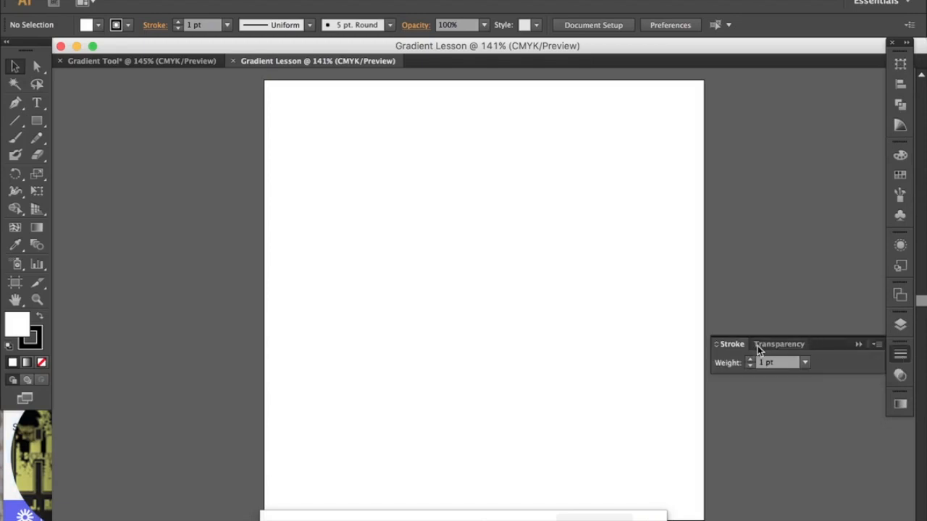
{"action": "left_click_drag", "start_coordinate": [735, 347], "coordinate": [730, 227]}
{"action": "left_click", "coordinate": [858, 345]}
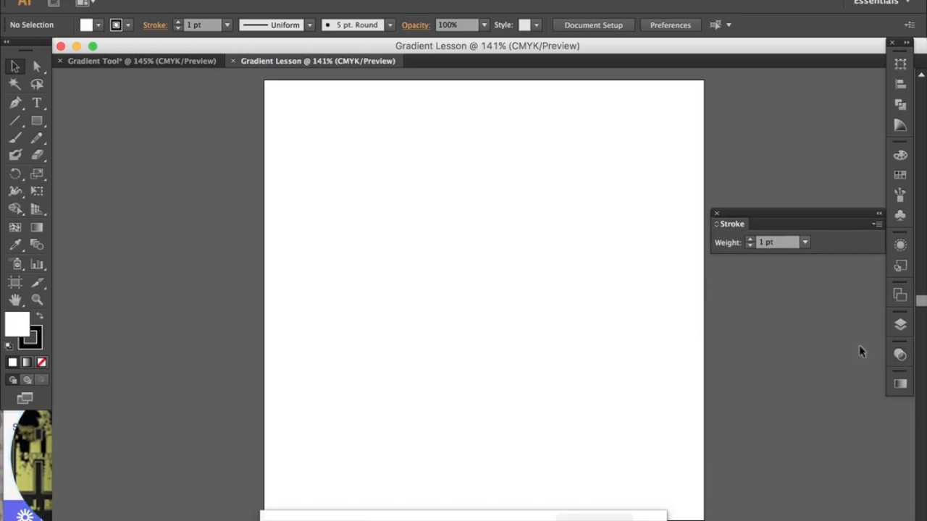
{"action": "left_click_drag", "start_coordinate": [818, 214], "coordinate": [798, 145]}
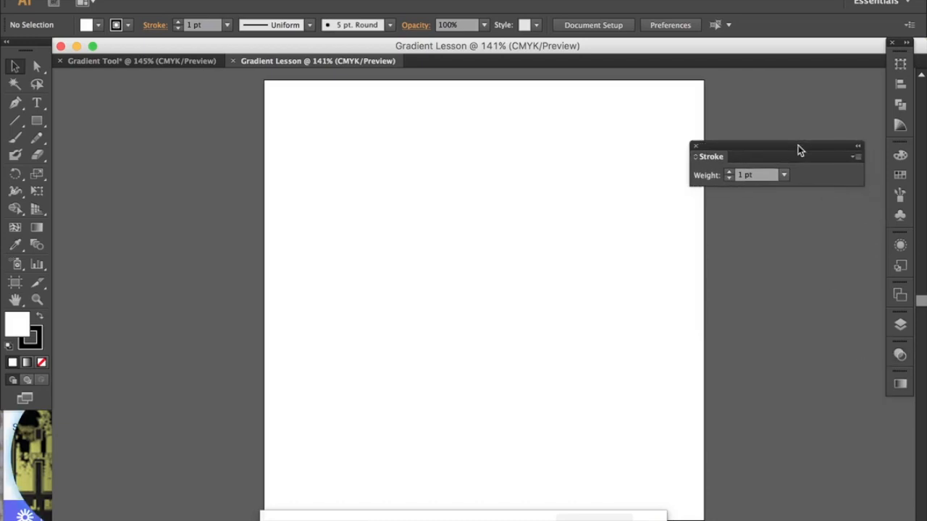
{"action": "left_click", "coordinate": [901, 384]}
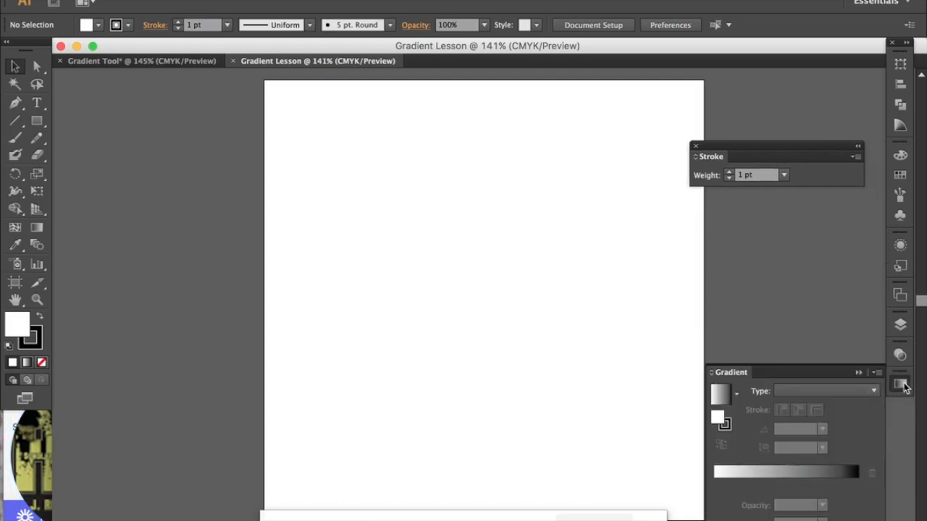
{"action": "mouse_move", "coordinate": [747, 373]}
{"action": "left_mouse_down"}
{"action": "mouse_move", "coordinate": [712, 296]}
{"action": "mouse_move", "coordinate": [717, 219]}
{"action": "left_mouse_up"}
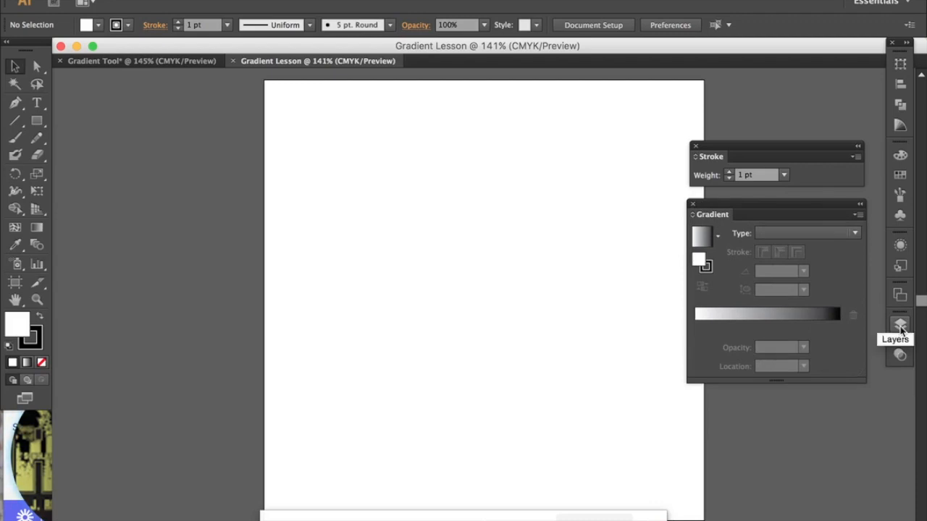
{"action": "left_click", "coordinate": [900, 327]}
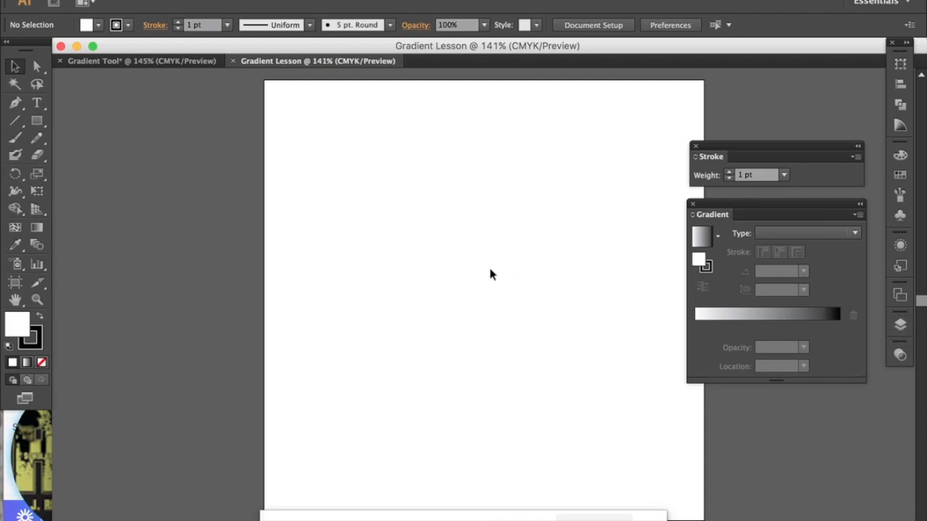
Step: Draw a closed freeform shape with the Pen tool, with curved sides, two pointed upper corners and a dip between them
{"action": "scroll", "coordinate": [490, 274], "scroll_direction": "right", "scroll_amount": 5}
{"action": "scroll", "coordinate": [490, 274], "scroll_direction": "up", "scroll_amount": 1}
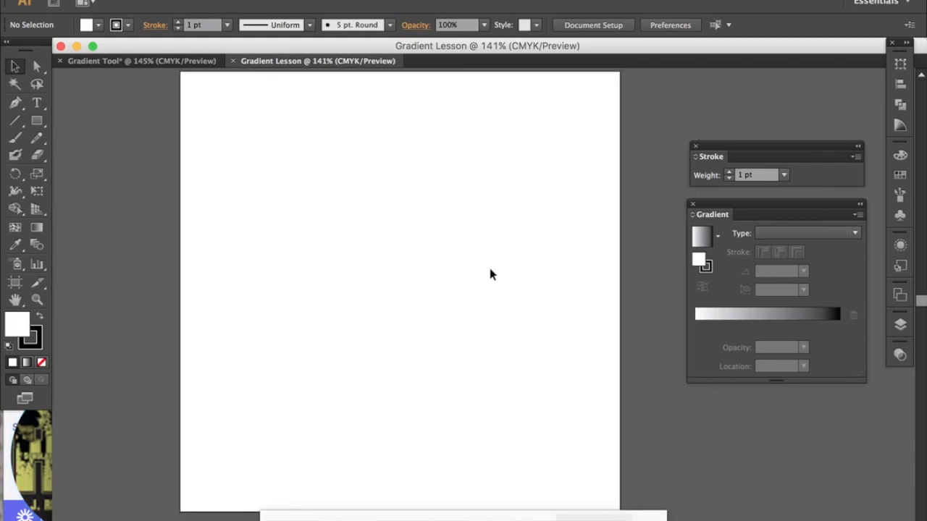
{"action": "key", "text": "p"}
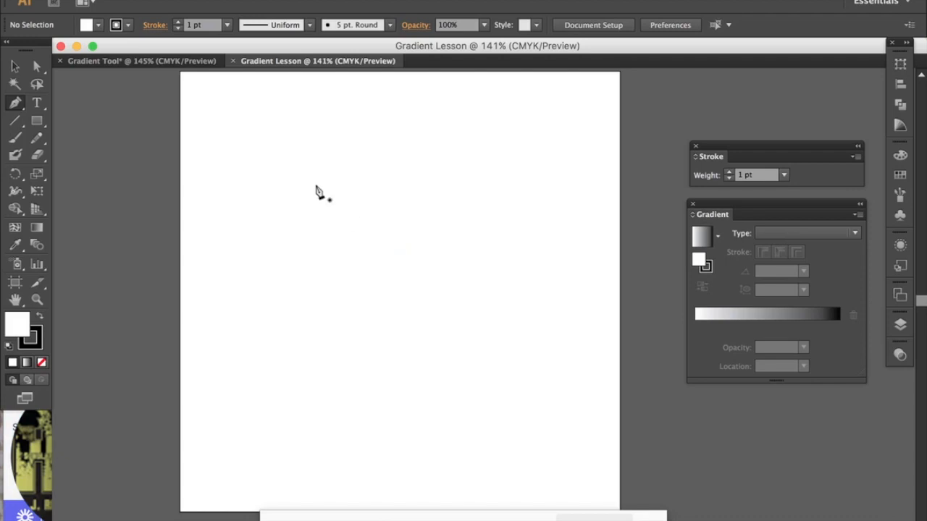
{"action": "left_click", "coordinate": [301, 173]}
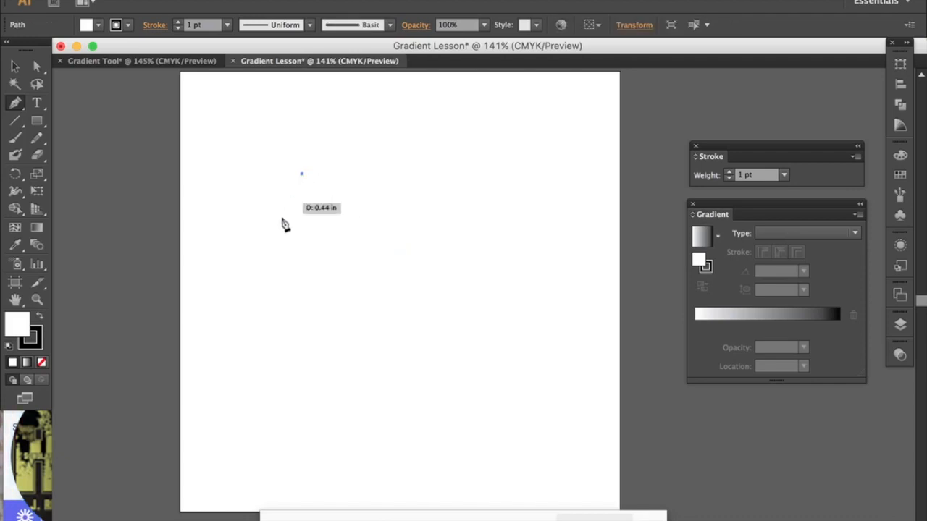
{"action": "left_click_drag", "start_coordinate": [273, 253], "coordinate": [278, 310]}
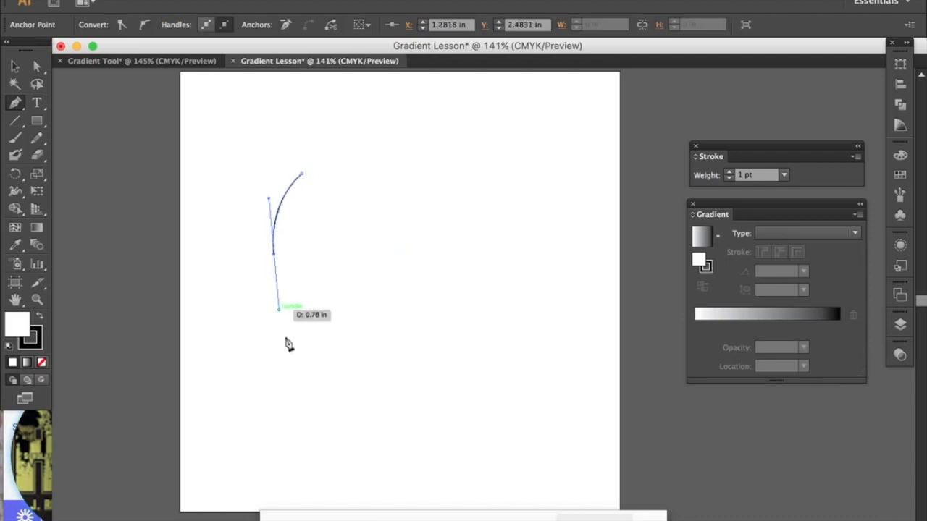
{"action": "left_click_drag", "start_coordinate": [338, 411], "coordinate": [426, 424]}
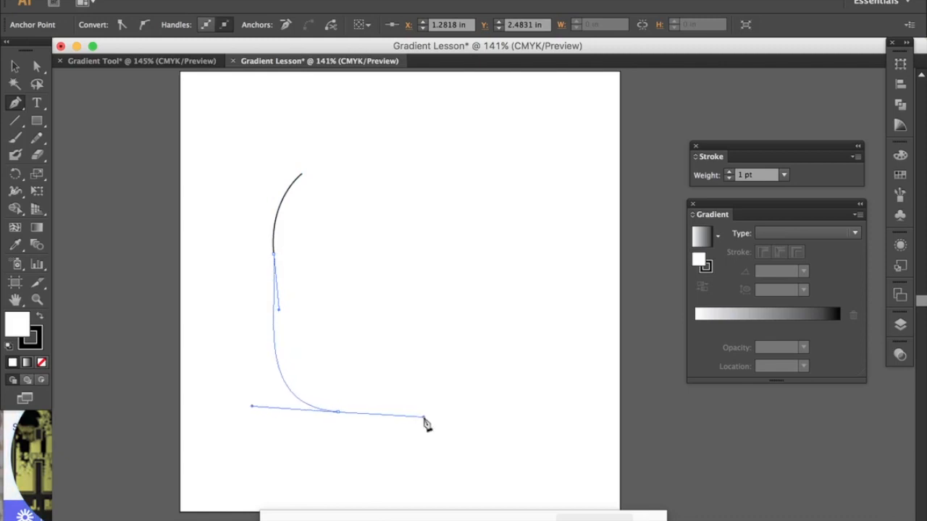
{"action": "left_click_drag", "start_coordinate": [456, 358], "coordinate": [474, 312]}
{"action": "left_click_drag", "start_coordinate": [546, 283], "coordinate": [565, 286]}
{"action": "left_click_drag", "start_coordinate": [577, 246], "coordinate": [554, 226]}
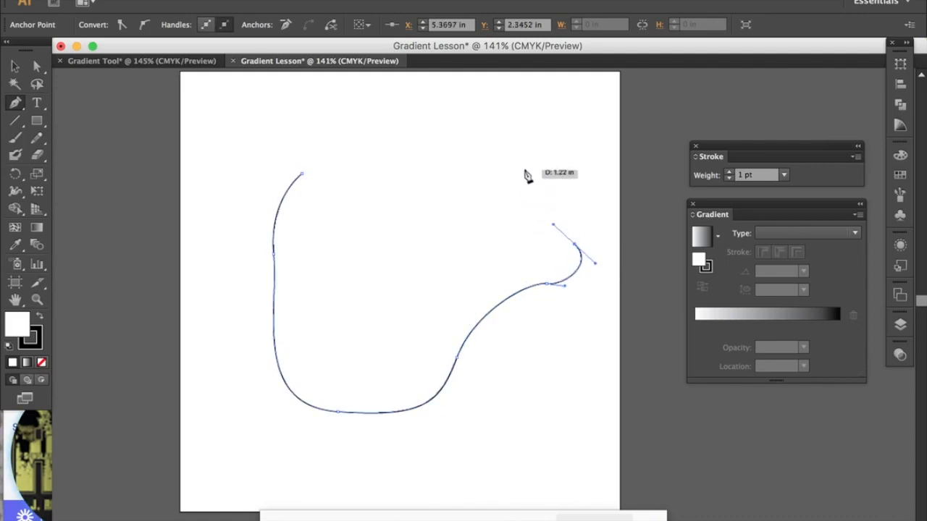
{"action": "left_click", "coordinate": [529, 129]}
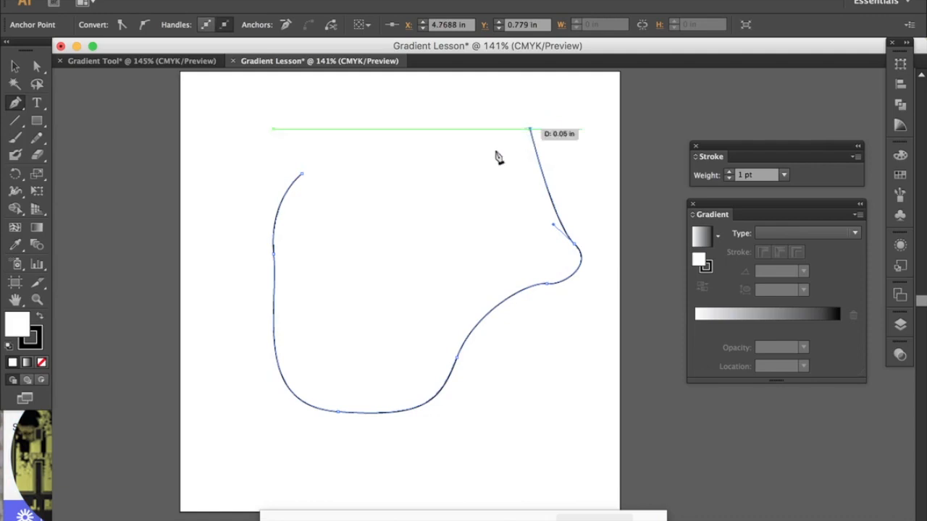
{"action": "left_click", "coordinate": [398, 222]}
{"action": "left_click_drag", "start_coordinate": [395, 227], "coordinate": [362, 228]}
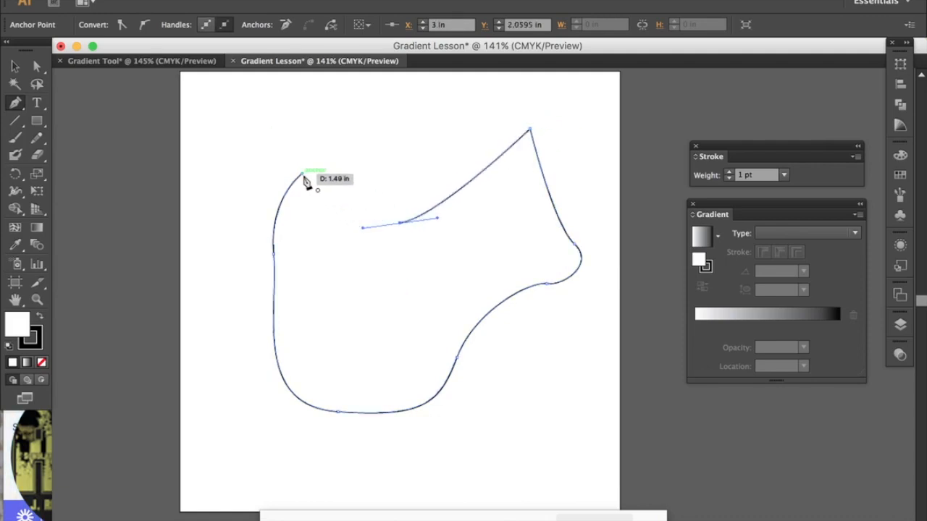
{"action": "left_click", "coordinate": [303, 176]}
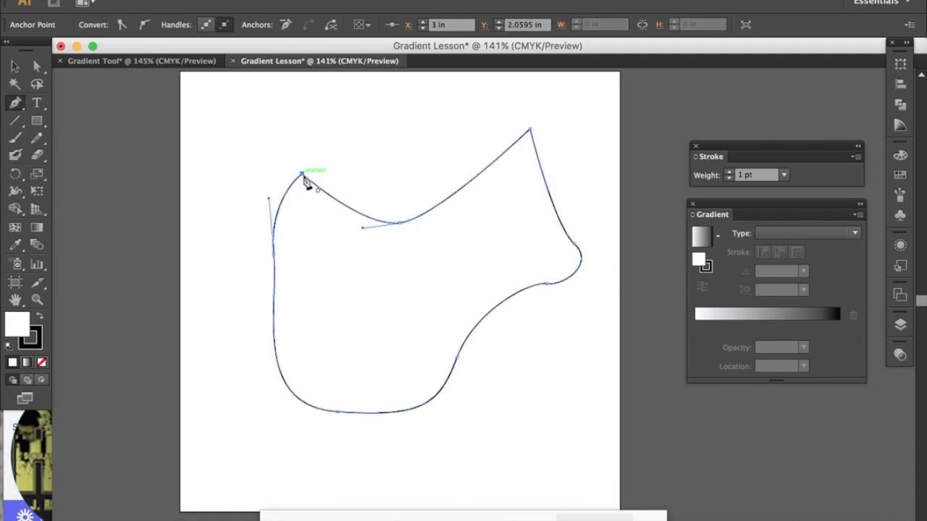
Step: Reshape the path with Direct Selection, raising the top dip slightly and moving the lower anchors to stretch the bottom lobe and narrow its neck
{"action": "left_click", "coordinate": [37, 67]}
{"action": "left_click_drag", "start_coordinate": [399, 221], "coordinate": [397, 213]}
{"action": "left_click_drag", "start_coordinate": [541, 294], "coordinate": [529, 304]}
{"action": "left_click_drag", "start_coordinate": [458, 362], "coordinate": [436, 374]}
{"action": "left_click_drag", "start_coordinate": [339, 414], "coordinate": [287, 440]}
{"action": "left_click_drag", "start_coordinate": [528, 303], "coordinate": [528, 303]}
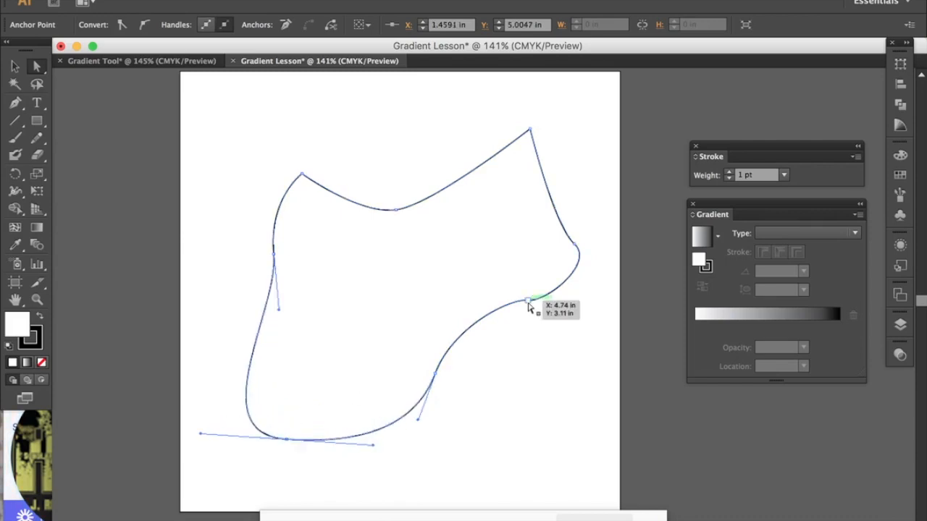
{"action": "left_click_drag", "start_coordinate": [435, 377], "coordinate": [404, 366]}
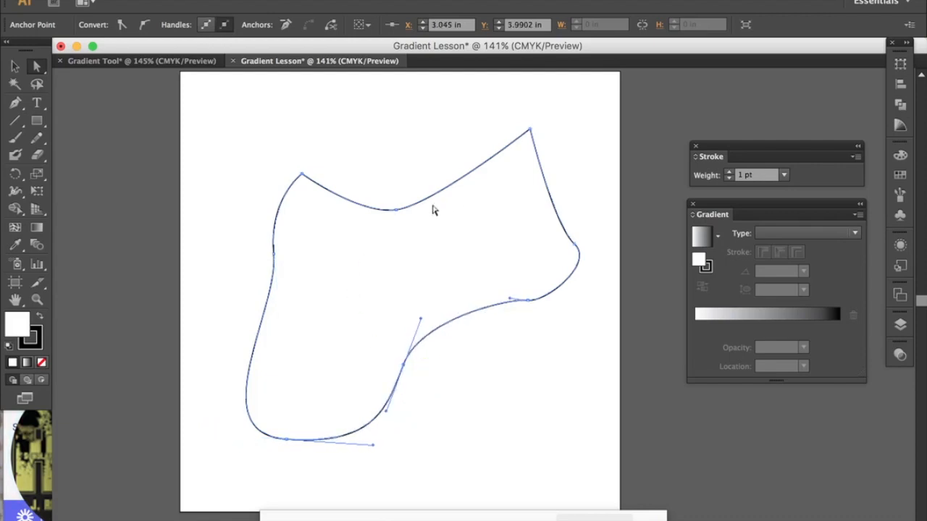
Step: Raise the top dip, move the upper-left corner outward, adjust the curve handles on both sides of the shape, and deselect it
{"action": "left_click_drag", "start_coordinate": [396, 210], "coordinate": [392, 198]}
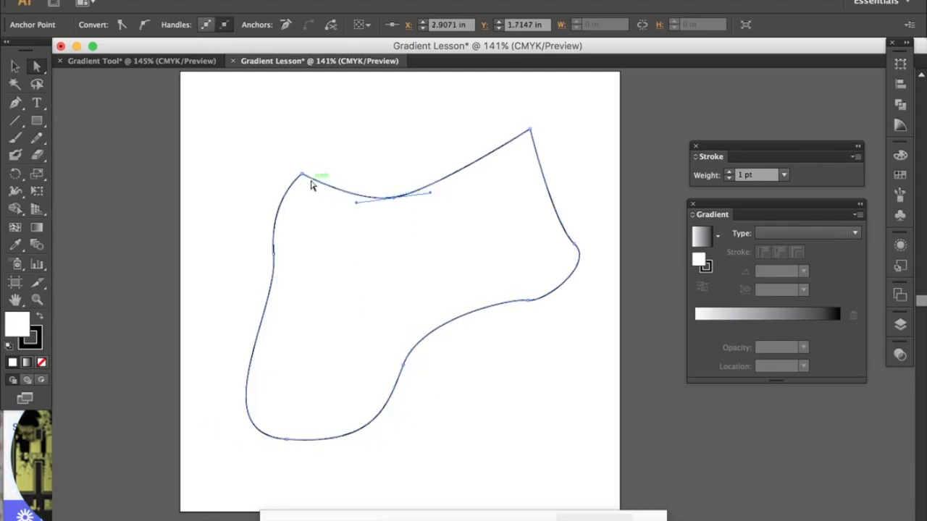
{"action": "left_click_drag", "start_coordinate": [302, 175], "coordinate": [268, 165]}
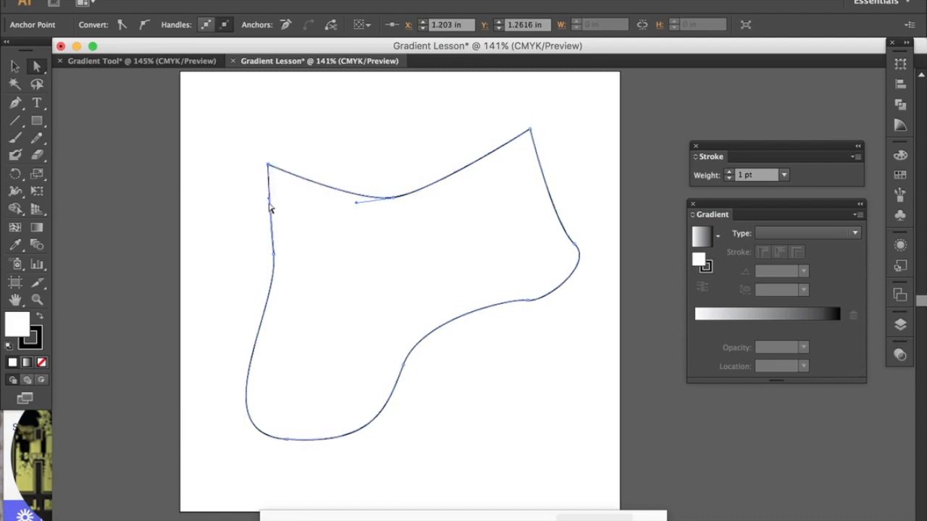
{"action": "left_click_drag", "start_coordinate": [271, 200], "coordinate": [286, 203]}
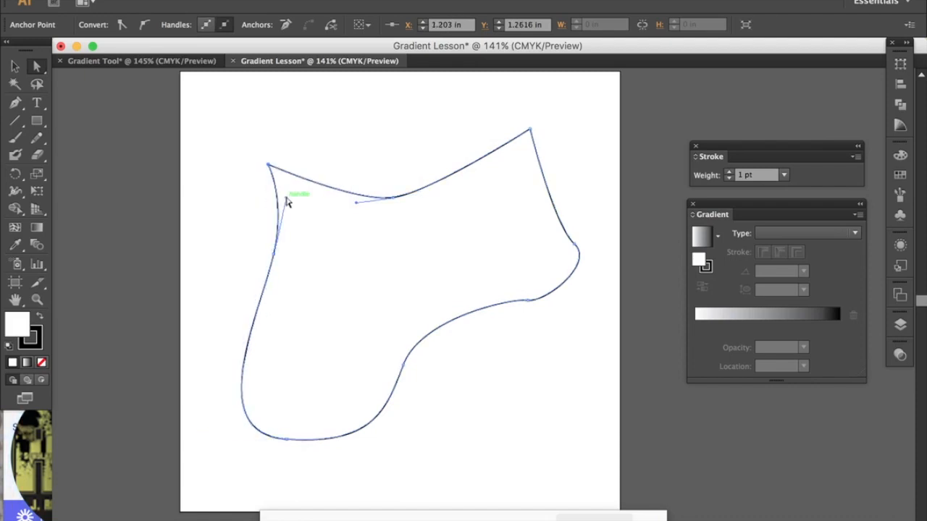
{"action": "left_click", "coordinate": [576, 246]}
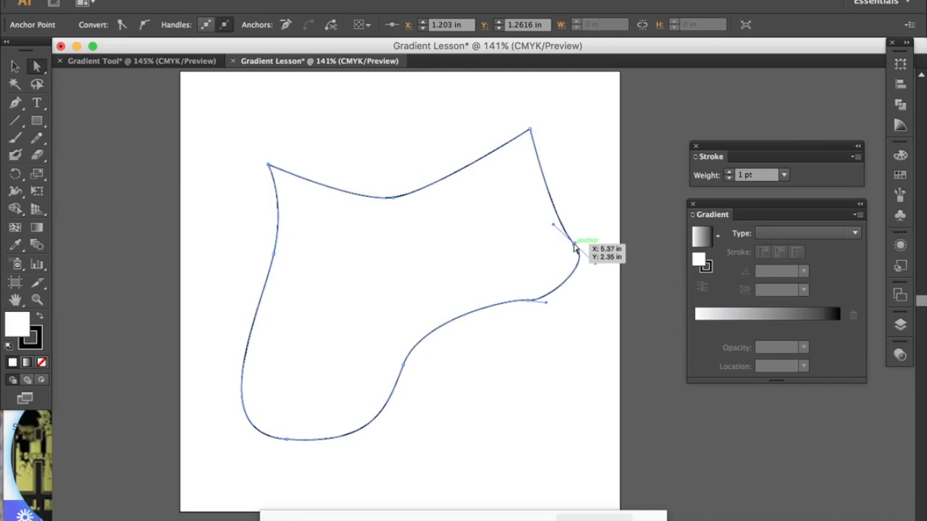
{"action": "left_click_drag", "start_coordinate": [555, 228], "coordinate": [558, 196]}
{"action": "left_click", "coordinate": [591, 206]}
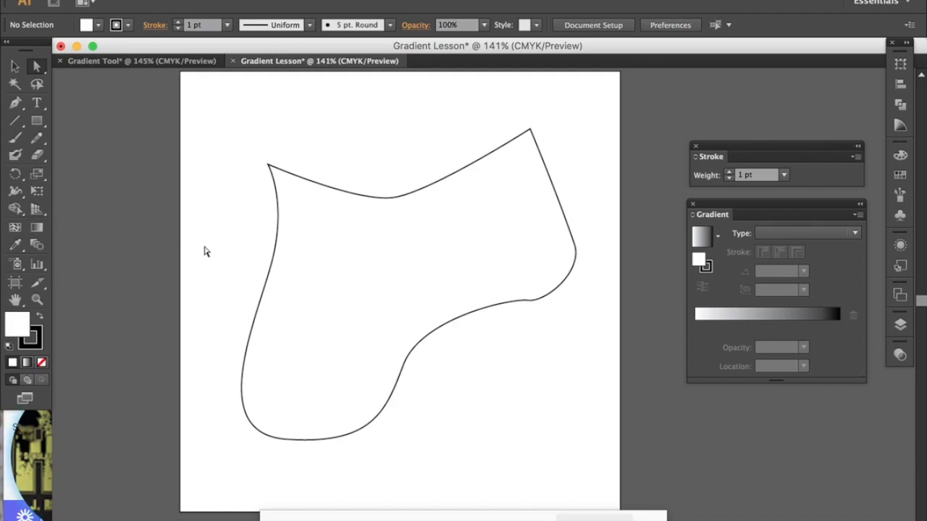
Step: Fill the freeform shape with a white-to-black linear gradient using the Gradient tool and shift its midpoint slightly toward the white end
{"action": "key", "text": "g"}
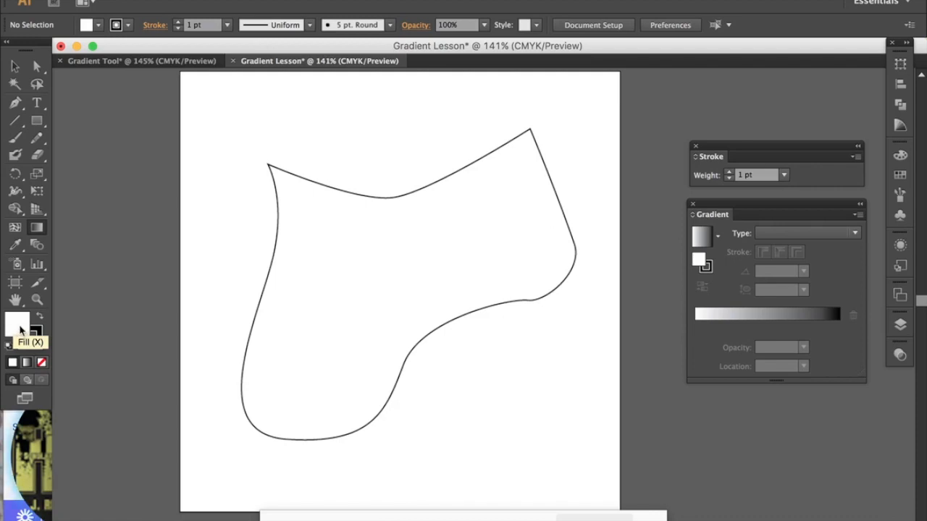
{"action": "left_click", "coordinate": [372, 267]}
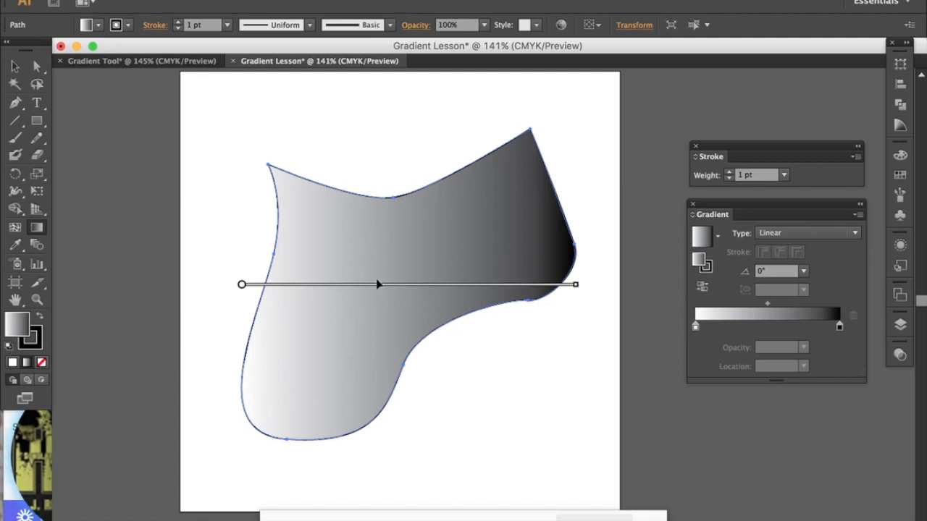
{"action": "mouse_move", "coordinate": [348, 291]}
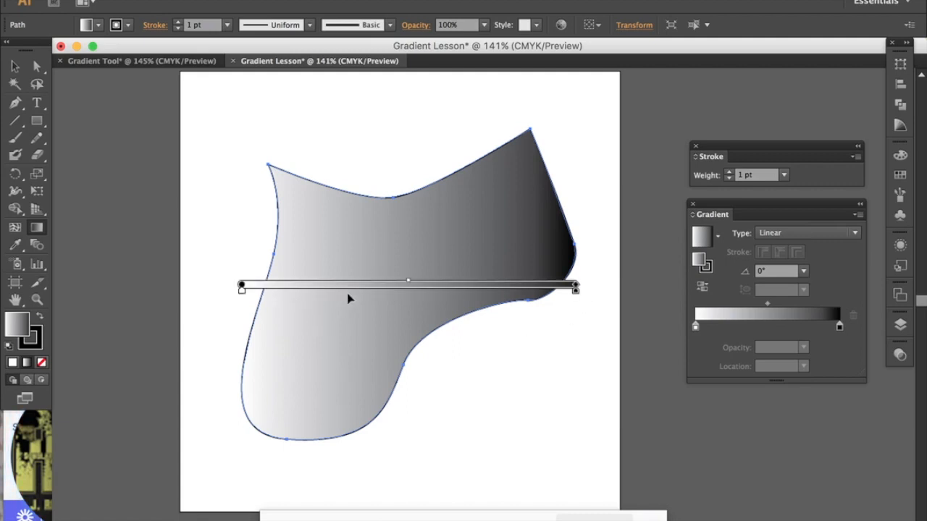
{"action": "mouse_move", "coordinate": [409, 284]}
{"action": "left_mouse_down"}
{"action": "mouse_move", "coordinate": [362, 285]}
{"action": "mouse_move", "coordinate": [434, 281]}
{"action": "left_mouse_up"}
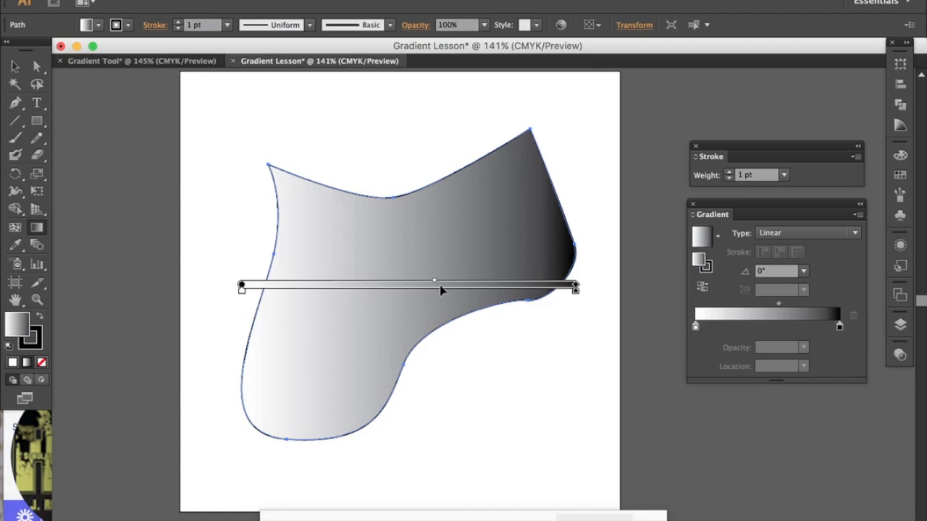
{"action": "left_click_drag", "start_coordinate": [435, 285], "coordinate": [388, 284]}
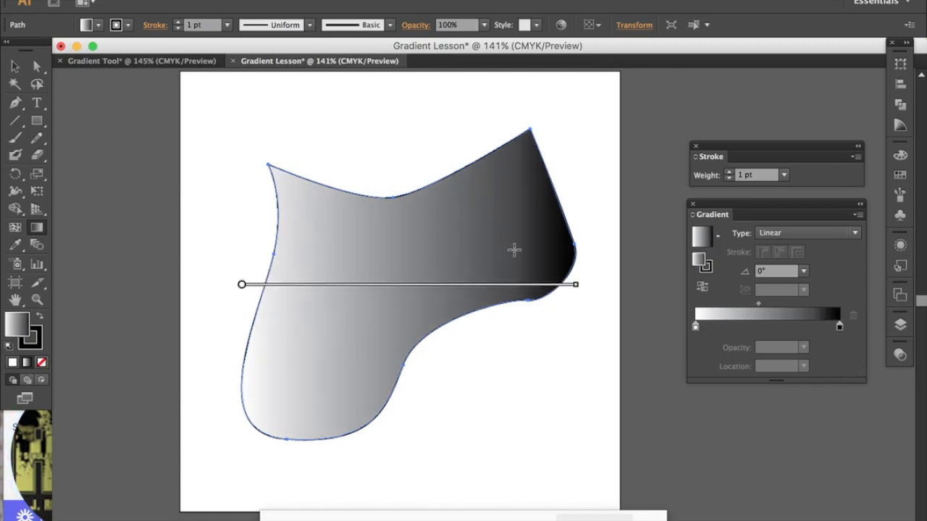
Step: Move the white and black gradient stops inward from both ends and shift the midpoint slightly toward the black stop
{"action": "mouse_move", "coordinate": [301, 290]}
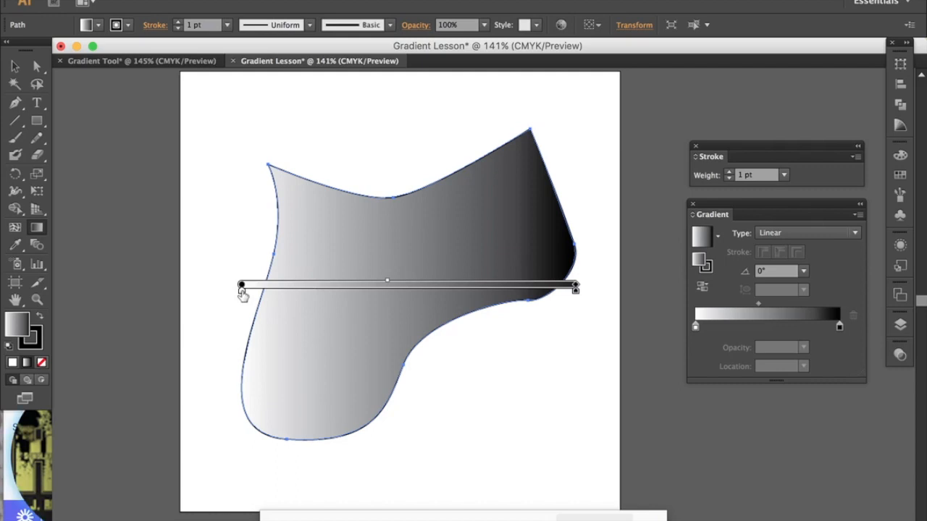
{"action": "left_click_drag", "start_coordinate": [287, 294], "coordinate": [287, 294]}
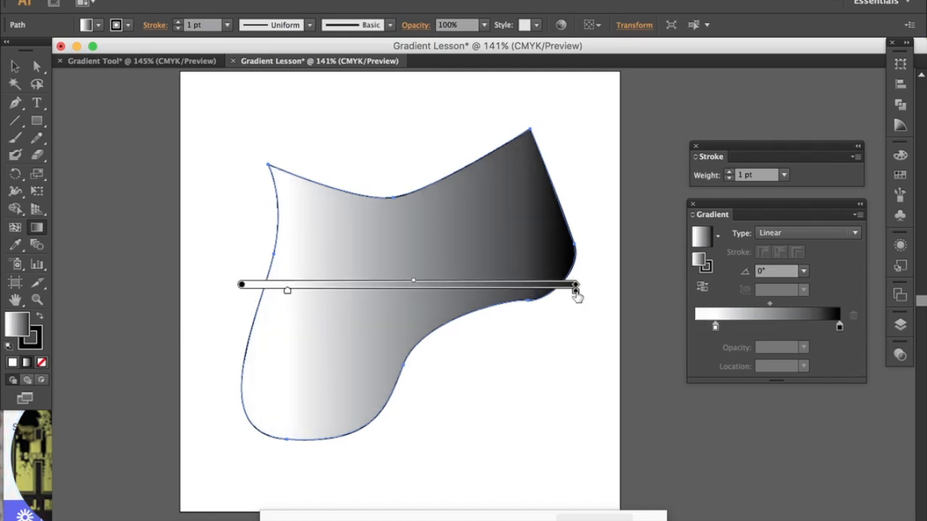
{"action": "left_click_drag", "start_coordinate": [575, 291], "coordinate": [535, 296]}
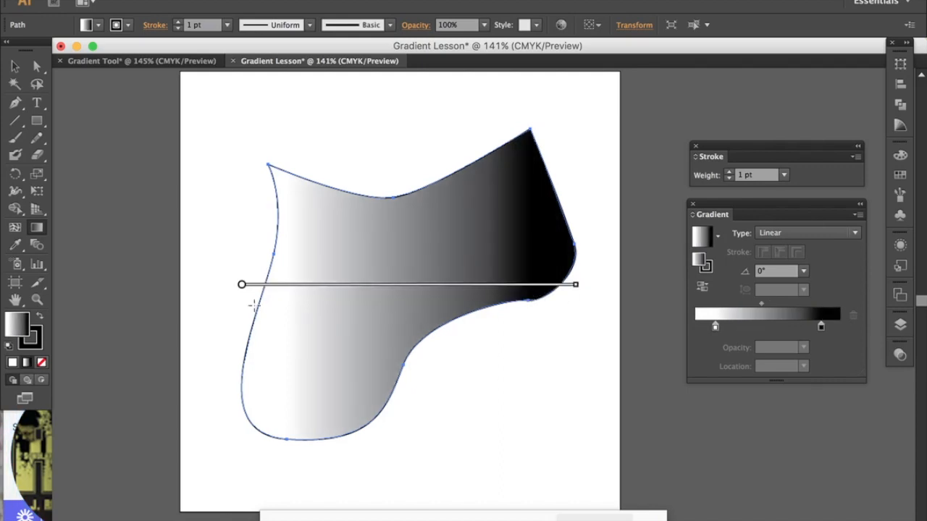
{"action": "mouse_move", "coordinate": [253, 293]}
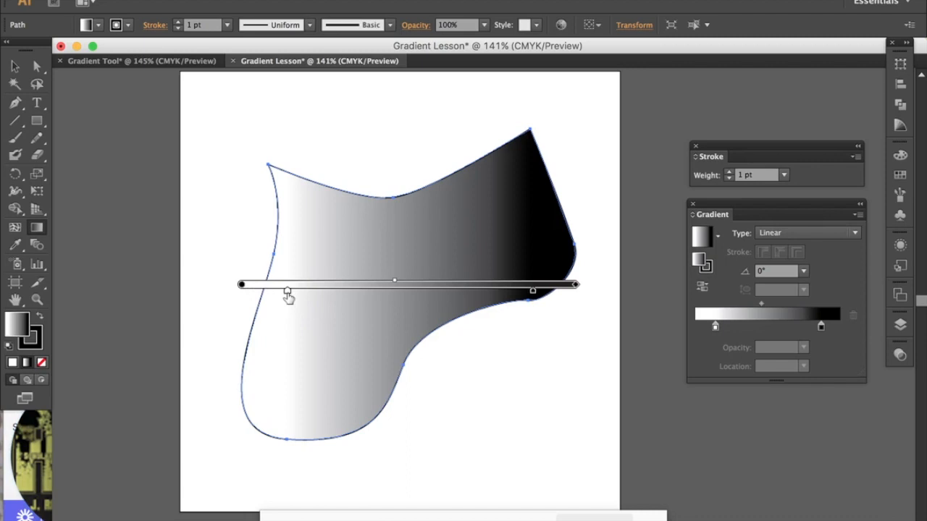
{"action": "mouse_move", "coordinate": [288, 296]}
{"action": "left_mouse_down"}
{"action": "mouse_move", "coordinate": [251, 301]}
{"action": "mouse_move", "coordinate": [259, 290]}
{"action": "mouse_move", "coordinate": [281, 294]}
{"action": "left_mouse_up"}
{"action": "mouse_move", "coordinate": [248, 294]}
{"action": "left_click_drag", "start_coordinate": [533, 292], "coordinate": [526, 294]}
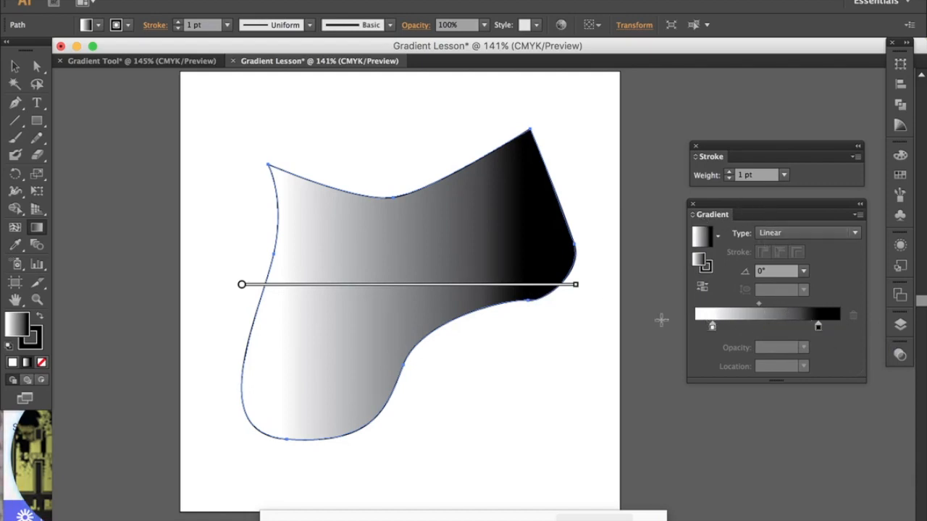
{"action": "mouse_move", "coordinate": [393, 286]}
{"action": "left_click_drag", "start_coordinate": [389, 285], "coordinate": [416, 284]}
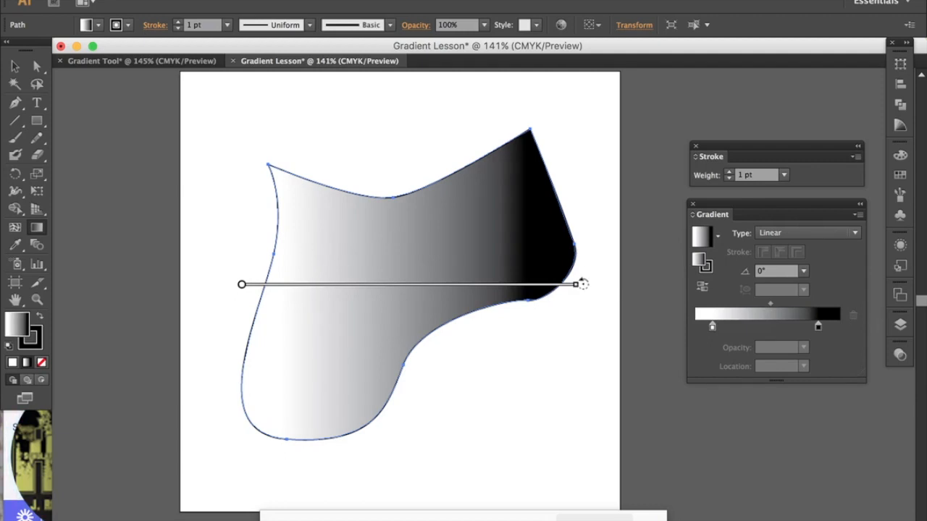
Step: Rotate the linear gradient to about -20.2° and slide it along its axis so it starts just outside the shape's left edge
{"action": "mouse_move", "coordinate": [583, 284]}
{"action": "left_mouse_down"}
{"action": "mouse_move", "coordinate": [577, 314]}
{"action": "mouse_move", "coordinate": [513, 398]}
{"action": "mouse_move", "coordinate": [474, 389]}
{"action": "mouse_move", "coordinate": [558, 325]}
{"action": "mouse_move", "coordinate": [571, 228]}
{"action": "mouse_move", "coordinate": [523, 149]}
{"action": "mouse_move", "coordinate": [537, 137]}
{"action": "mouse_move", "coordinate": [490, 116]}
{"action": "mouse_move", "coordinate": [543, 223]}
{"action": "mouse_move", "coordinate": [488, 140]}
{"action": "mouse_move", "coordinate": [572, 300]}
{"action": "mouse_move", "coordinate": [530, 390]}
{"action": "left_mouse_up"}
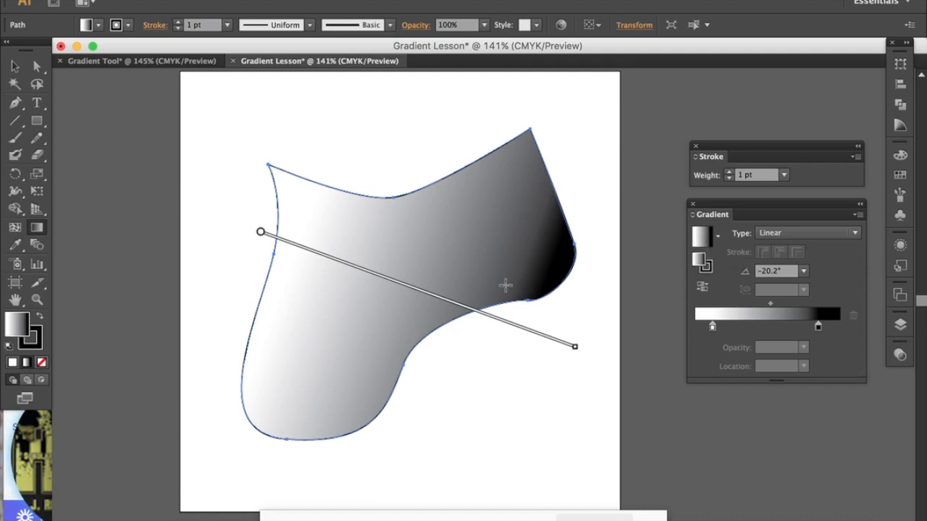
{"action": "mouse_move", "coordinate": [433, 303]}
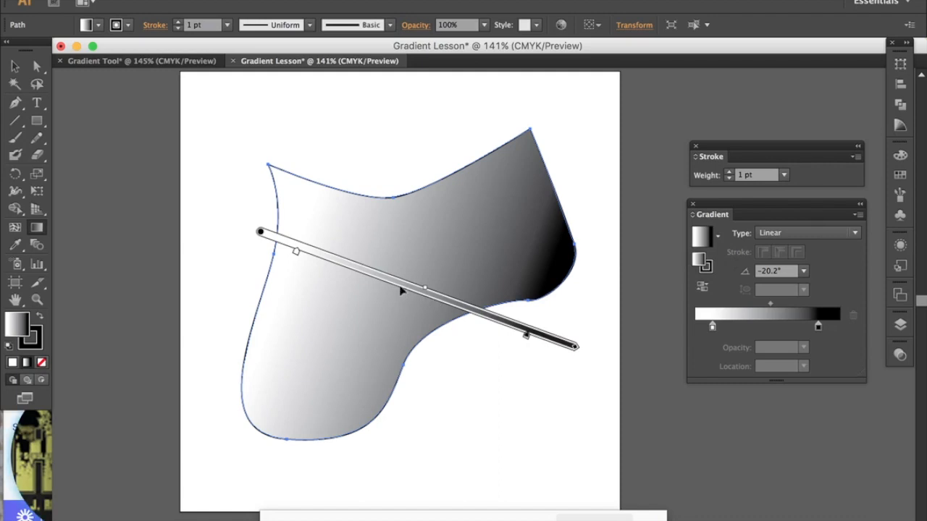
{"action": "left_click_drag", "start_coordinate": [398, 286], "coordinate": [351, 268]}
{"action": "left_click_drag", "start_coordinate": [328, 266], "coordinate": [327, 266]}
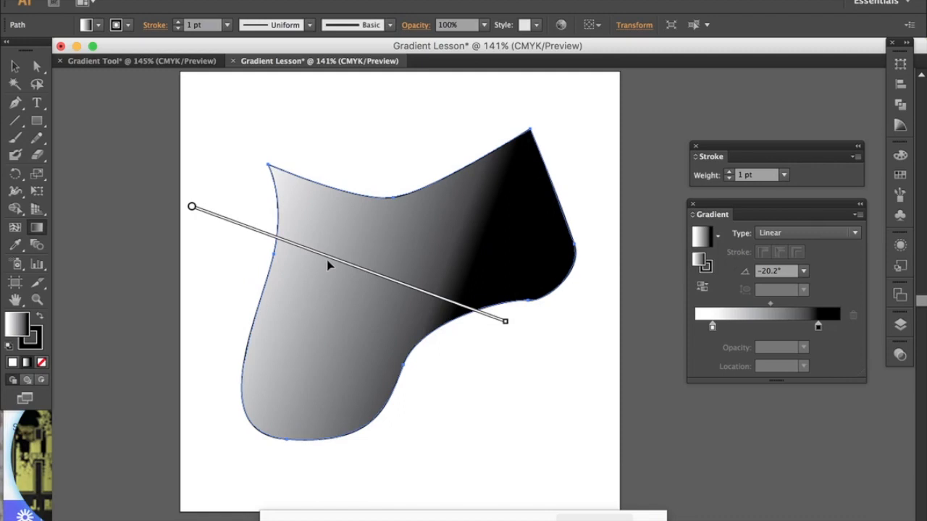
{"action": "mouse_move", "coordinate": [199, 216]}
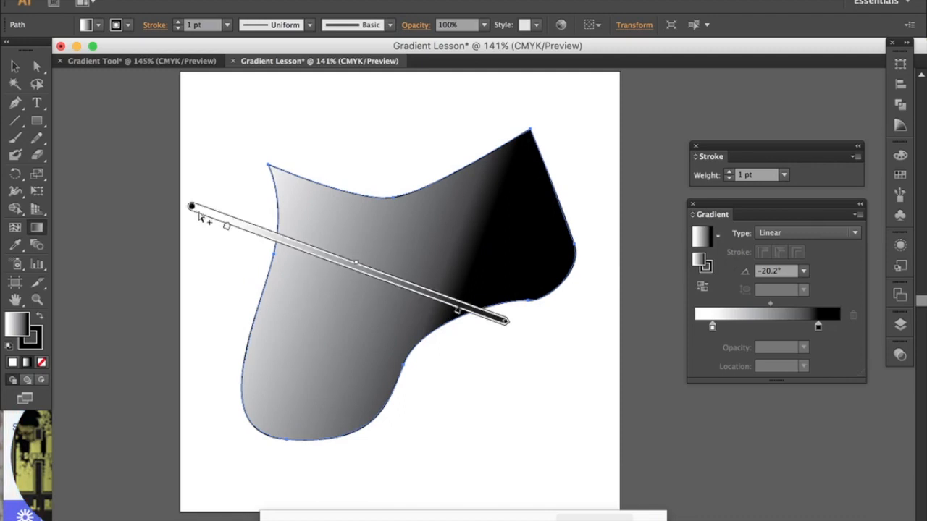
{"action": "left_click_drag", "start_coordinate": [192, 209], "coordinate": [218, 217]}
{"action": "mouse_move", "coordinate": [533, 341]}
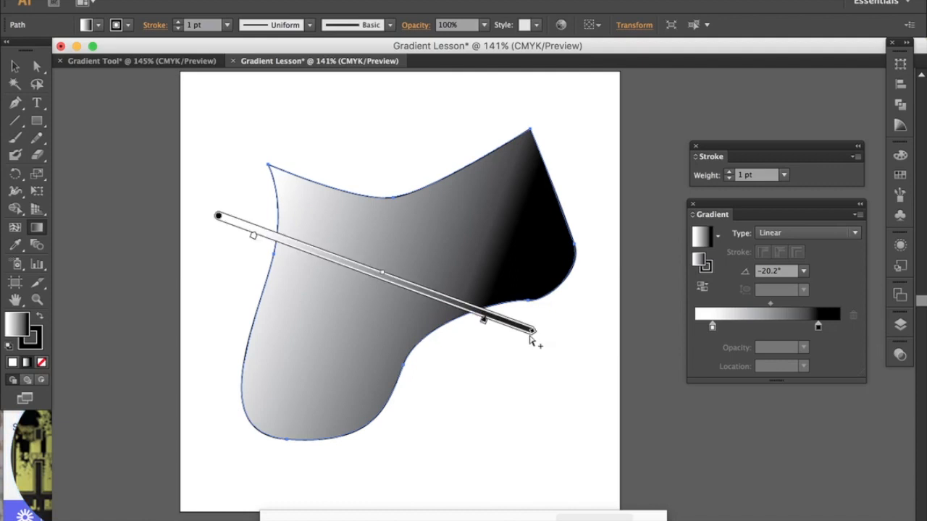
{"action": "left_click_drag", "start_coordinate": [220, 218], "coordinate": [239, 226]}
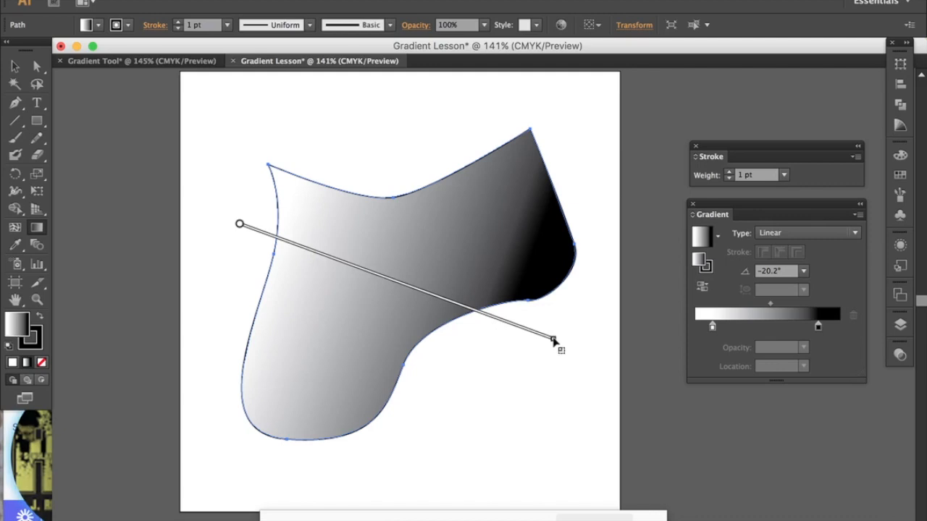
Step: Shorten the angled gradient to end just below the shape's lower edge and move its midpoint toward the white stop
{"action": "left_click_drag", "start_coordinate": [554, 341], "coordinate": [445, 313]}
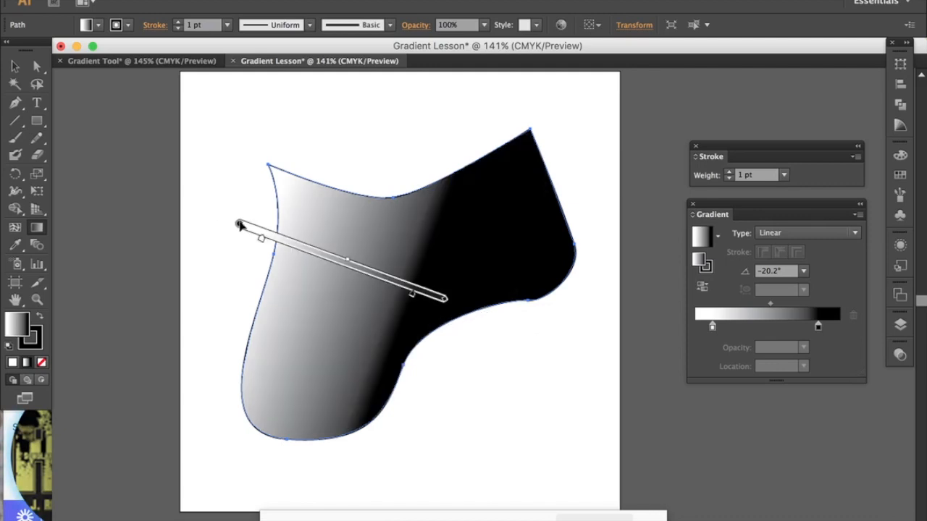
{"action": "mouse_move", "coordinate": [244, 226]}
{"action": "left_mouse_down"}
{"action": "mouse_move", "coordinate": [314, 260]}
{"action": "mouse_move", "coordinate": [239, 271]}
{"action": "mouse_move", "coordinate": [222, 154]}
{"action": "mouse_move", "coordinate": [311, 247]}
{"action": "mouse_move", "coordinate": [250, 239]}
{"action": "mouse_move", "coordinate": [252, 229]}
{"action": "left_mouse_up"}
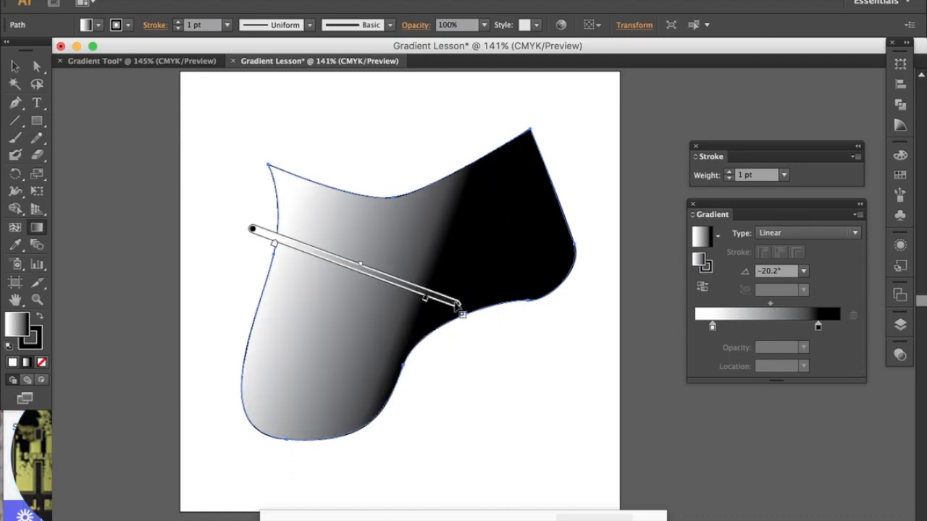
{"action": "left_click_drag", "start_coordinate": [459, 306], "coordinate": [504, 330]}
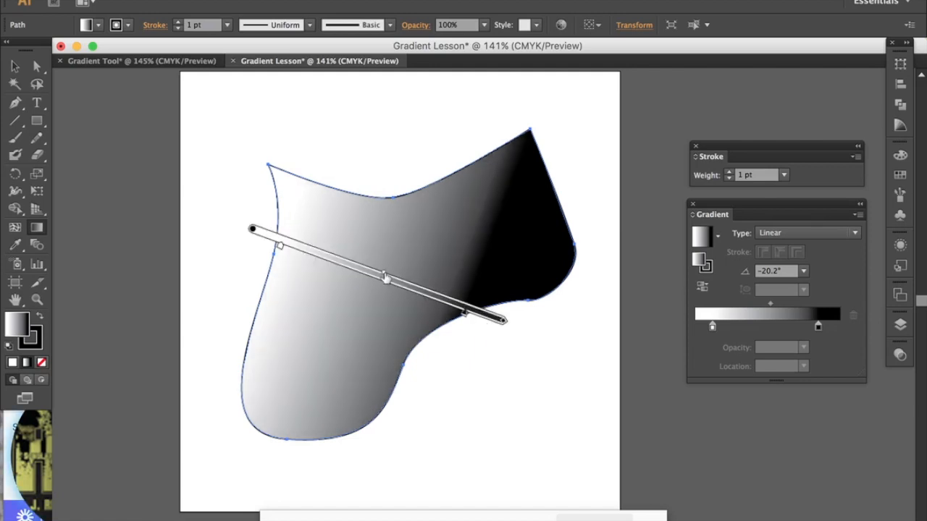
{"action": "left_click_drag", "start_coordinate": [385, 277], "coordinate": [352, 267]}
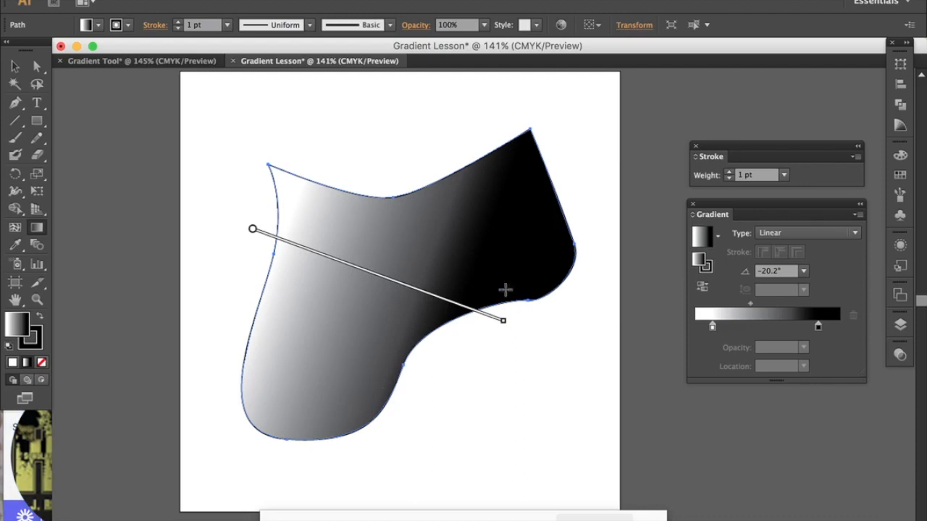
Step: Change the gradient type to Radial and rotate it to about -24.3°
{"action": "left_click", "coordinate": [857, 232]}
{"action": "left_click", "coordinate": [800, 264]}
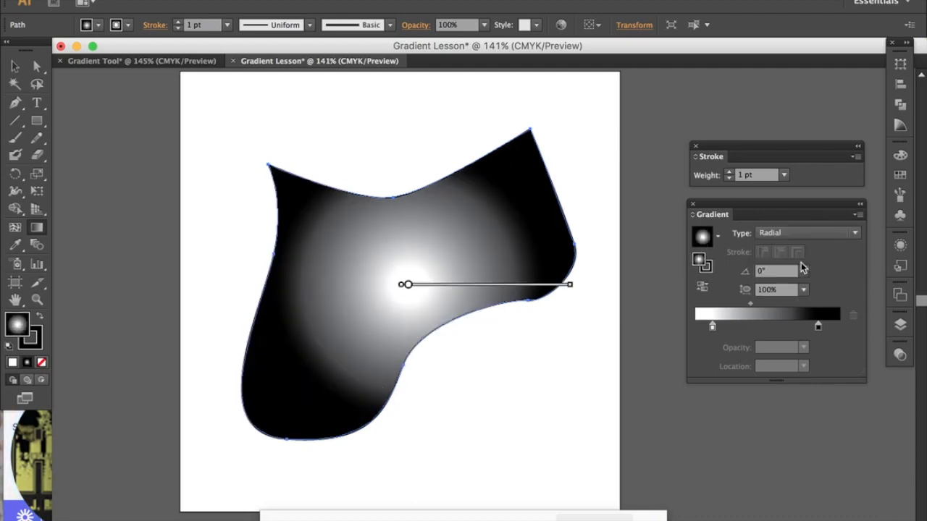
{"action": "mouse_move", "coordinate": [427, 241]}
{"action": "mouse_move", "coordinate": [578, 284]}
{"action": "left_mouse_down"}
{"action": "mouse_move", "coordinate": [557, 182]}
{"action": "mouse_move", "coordinate": [577, 268]}
{"action": "mouse_move", "coordinate": [517, 172]}
{"action": "mouse_move", "coordinate": [384, 125]}
{"action": "left_mouse_up"}
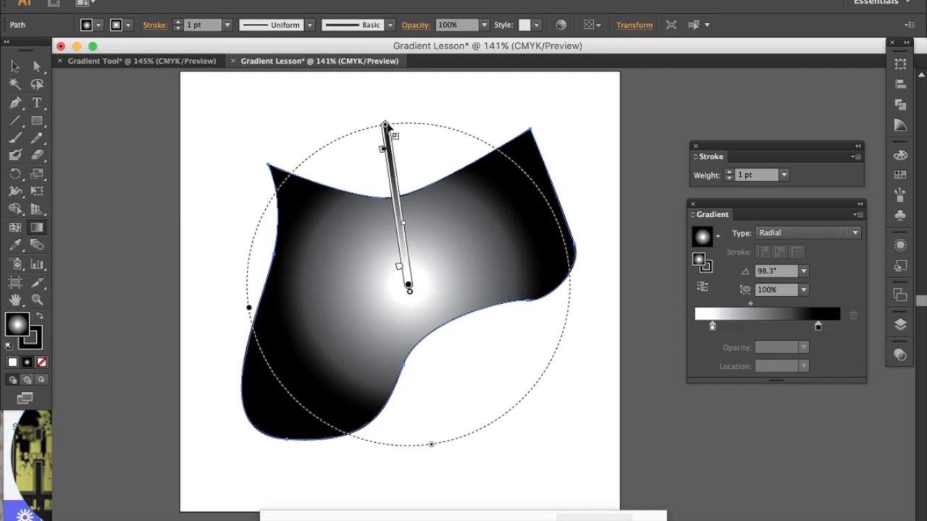
{"action": "mouse_move", "coordinate": [384, 119]}
{"action": "left_mouse_down"}
{"action": "mouse_move", "coordinate": [602, 289]}
{"action": "mouse_move", "coordinate": [598, 367]}
{"action": "left_mouse_up"}
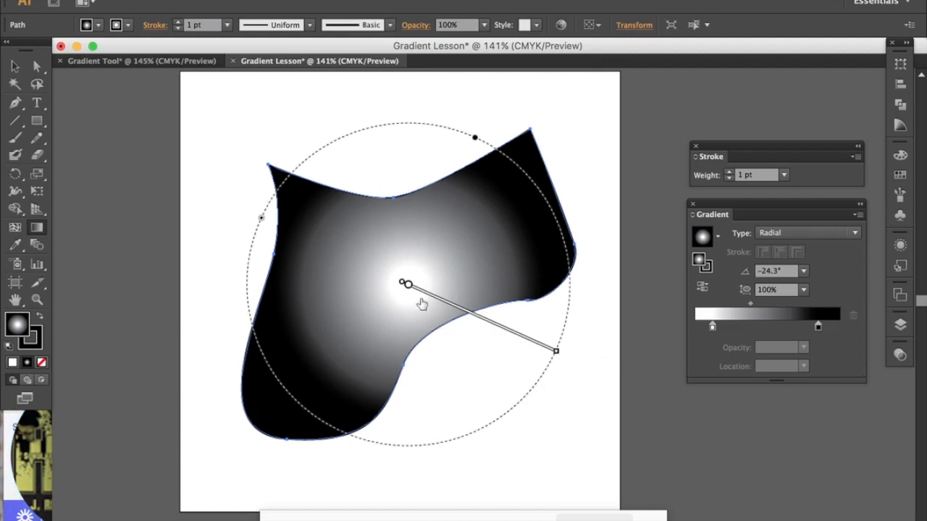
Step: Move the radial gradient's centre toward the shape's left side and shift its white stop outward from the centre
{"action": "mouse_move", "coordinate": [413, 288]}
{"action": "mouse_move", "coordinate": [407, 285]}
{"action": "left_mouse_down"}
{"action": "mouse_move", "coordinate": [424, 290]}
{"action": "mouse_move", "coordinate": [357, 283]}
{"action": "mouse_move", "coordinate": [395, 307]}
{"action": "left_mouse_up"}
{"action": "mouse_move", "coordinate": [374, 297]}
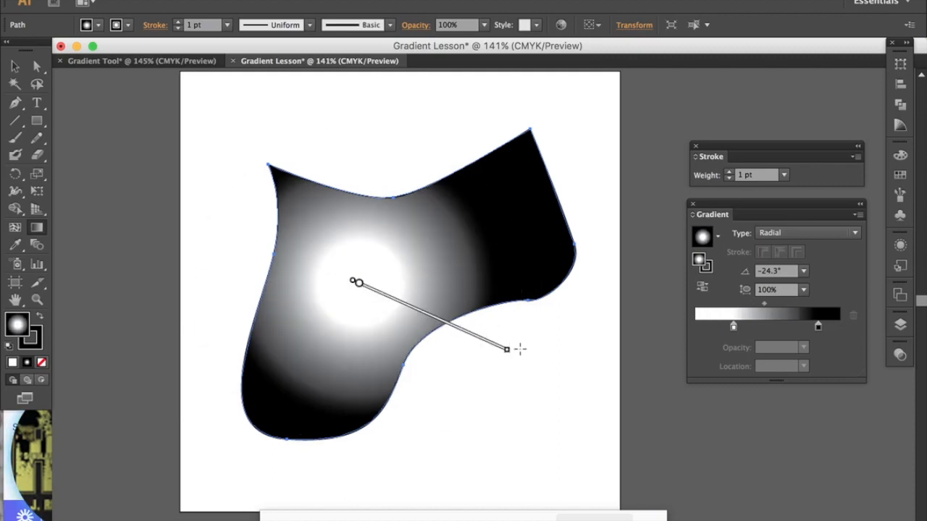
Step: Enlarge the radial gradient beyond the shape's right side and move its white stop close to the centre
{"action": "left_click_drag", "start_coordinate": [509, 349], "coordinate": [593, 391]}
{"action": "mouse_move", "coordinate": [558, 378]}
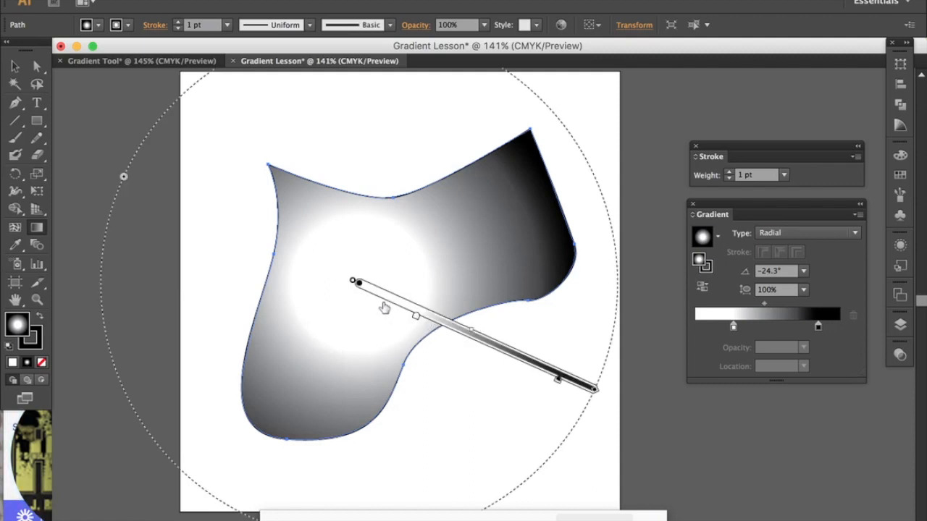
{"action": "left_click_drag", "start_coordinate": [369, 296], "coordinate": [369, 295]}
{"action": "left_click_drag", "start_coordinate": [441, 317], "coordinate": [480, 335]}
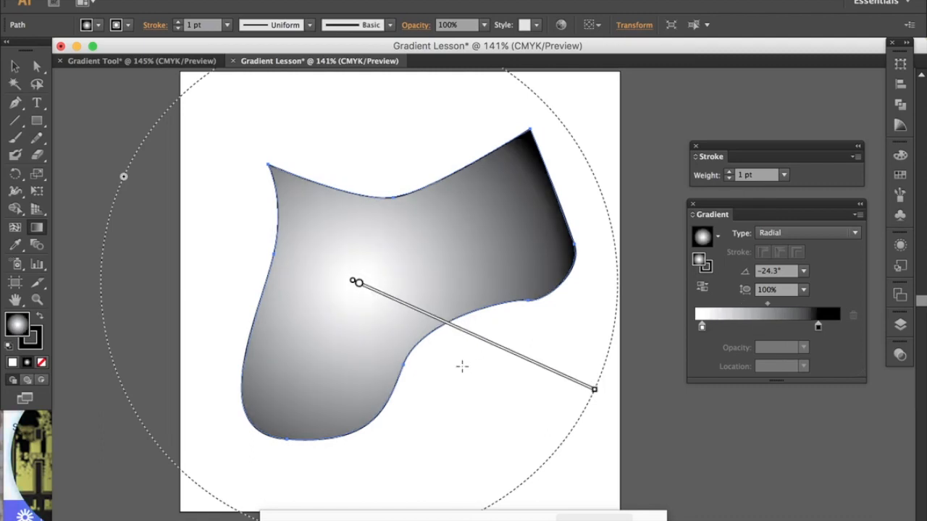
Step: Change the gradient type to Linear, rotate it to about 31.8°, and slide it toward the shape's lower left
{"action": "left_click", "coordinate": [855, 234]}
{"action": "left_click", "coordinate": [838, 248]}
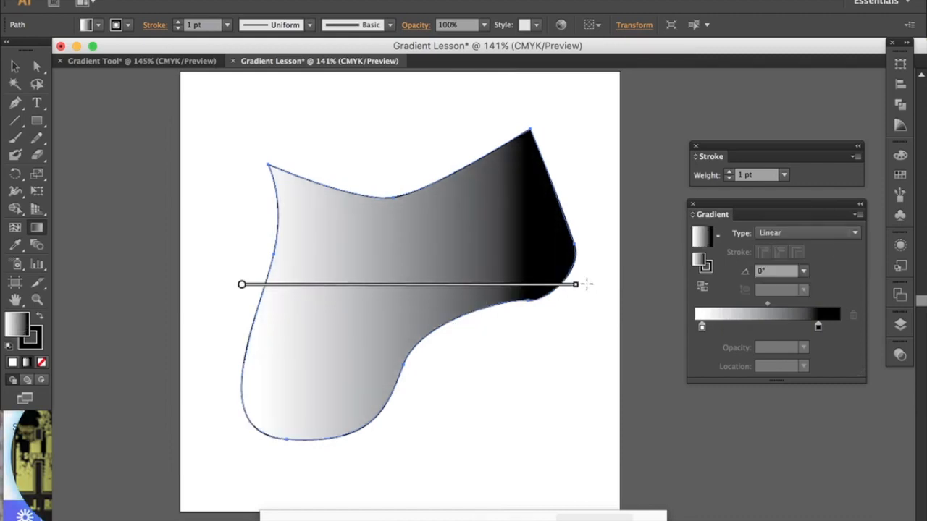
{"action": "left_click_drag", "start_coordinate": [581, 283], "coordinate": [525, 109]}
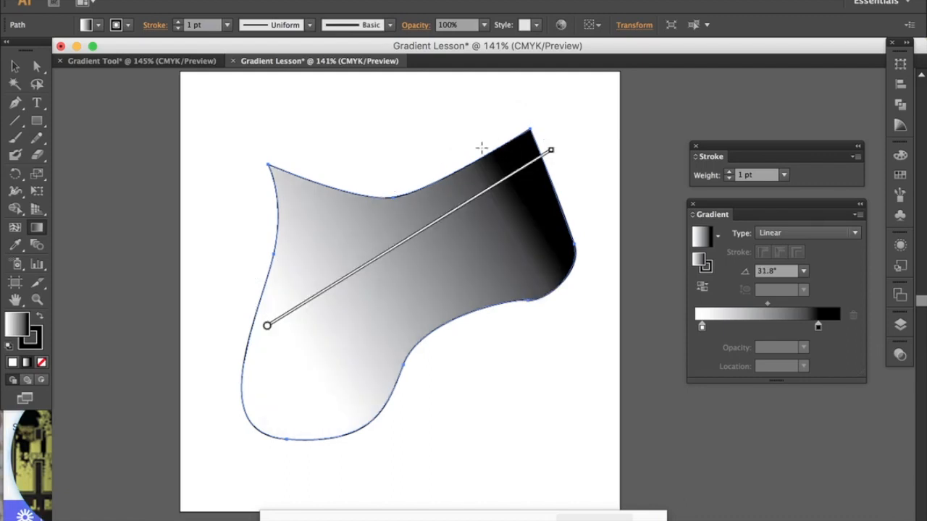
{"action": "left_click_drag", "start_coordinate": [370, 268], "coordinate": [353, 282]}
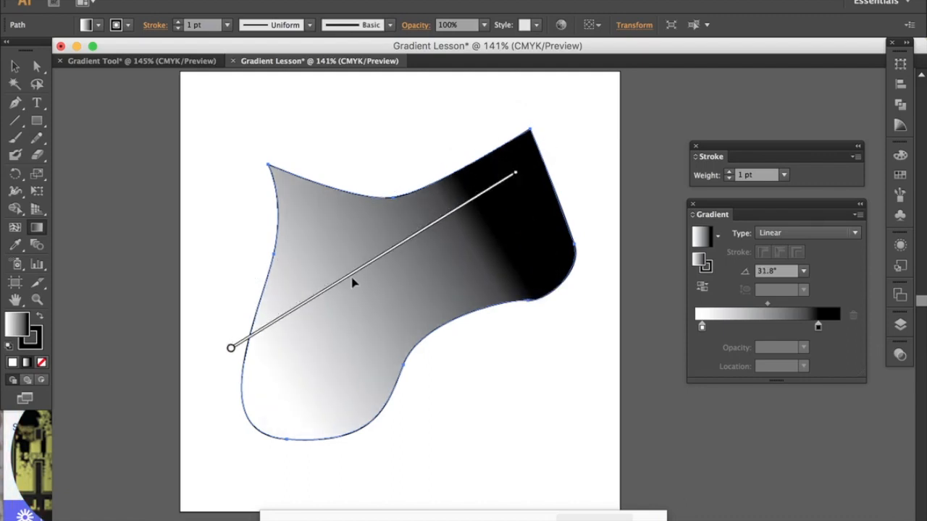
Step: Extend the linear gradient past the shape's upper-right edge, moving its midpoint toward white and its black stop inward
{"action": "mouse_move", "coordinate": [364, 261]}
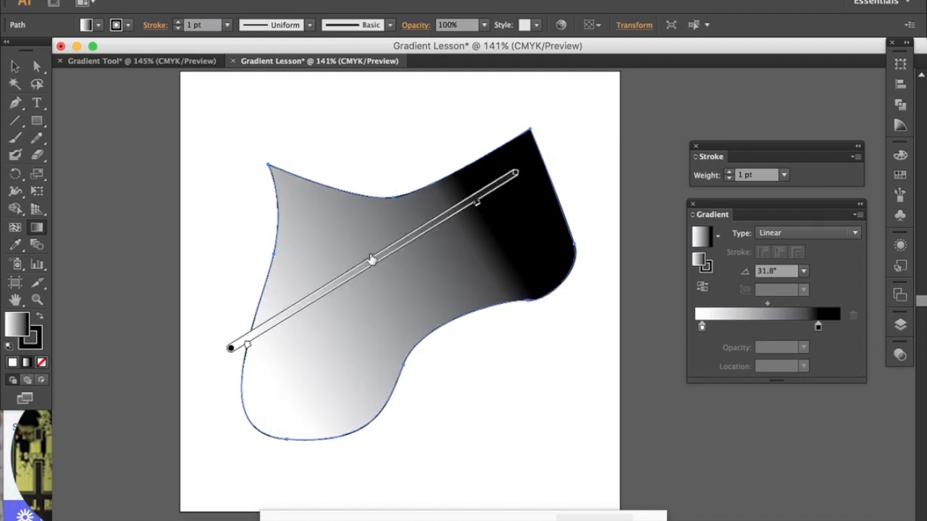
{"action": "left_click_drag", "start_coordinate": [371, 261], "coordinate": [351, 270]}
{"action": "mouse_move", "coordinate": [478, 205]}
{"action": "left_mouse_down"}
{"action": "mouse_move", "coordinate": [499, 201]}
{"action": "mouse_move", "coordinate": [564, 143]}
{"action": "left_mouse_up"}
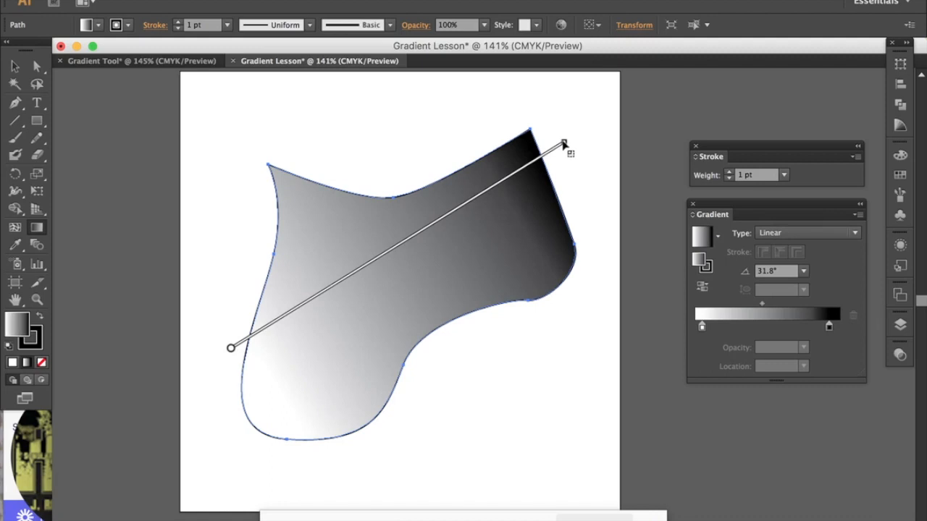
{"action": "left_click_drag", "start_coordinate": [543, 167], "coordinate": [492, 205]}
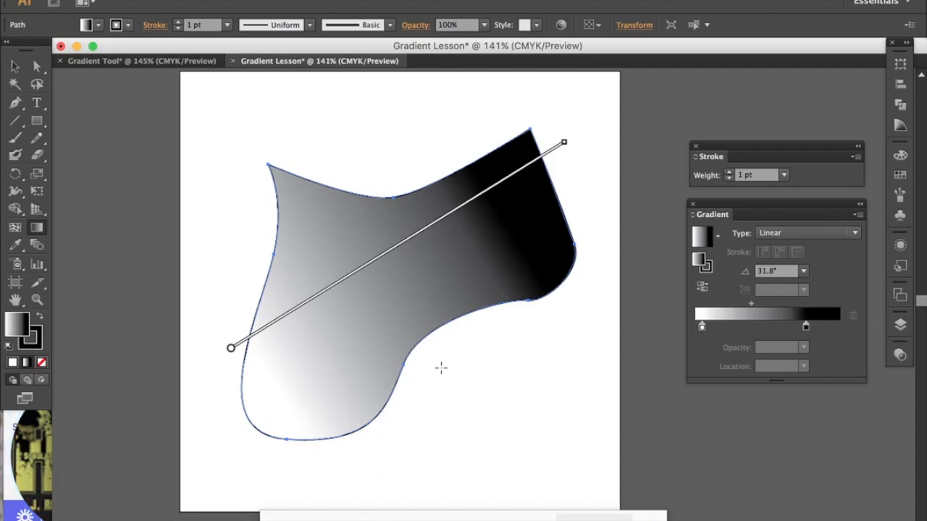
Step: Switch the white gradient stop to CMYK and recolour it red, about C 17, M 95, Y 100, K 9
{"action": "mouse_move", "coordinate": [354, 279]}
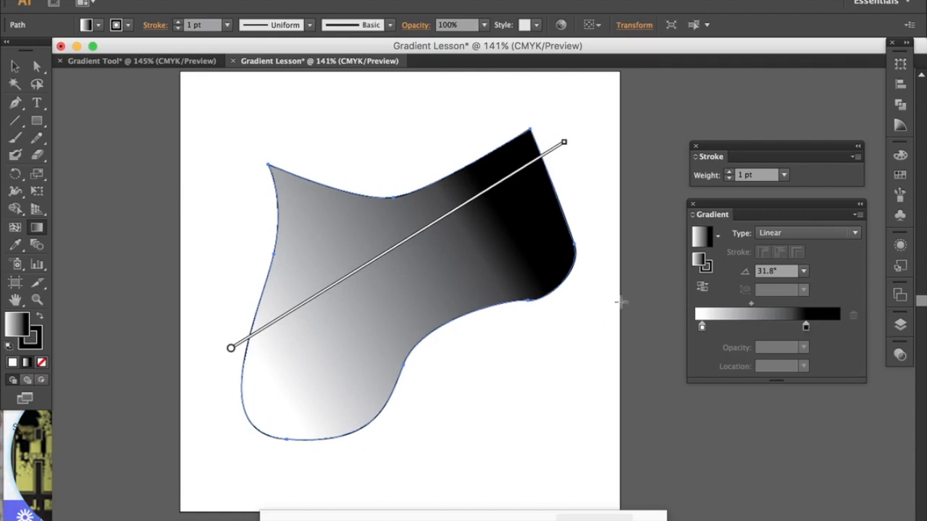
{"action": "double_click", "coordinate": [702, 328]}
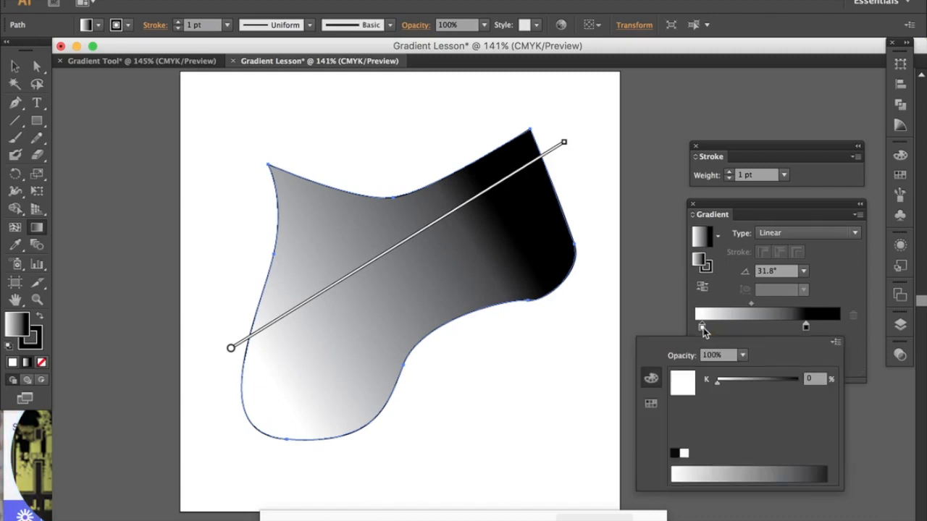
{"action": "left_click", "coordinate": [836, 344]}
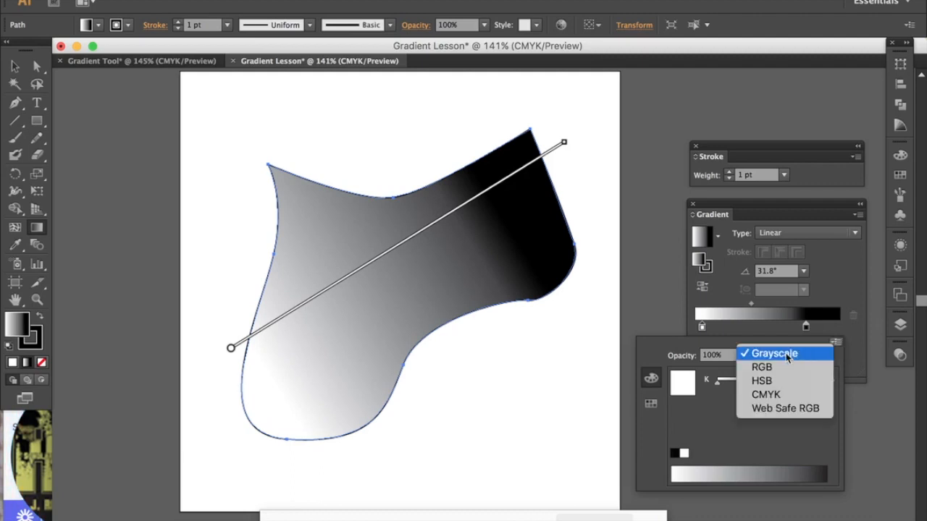
{"action": "left_click", "coordinate": [772, 395]}
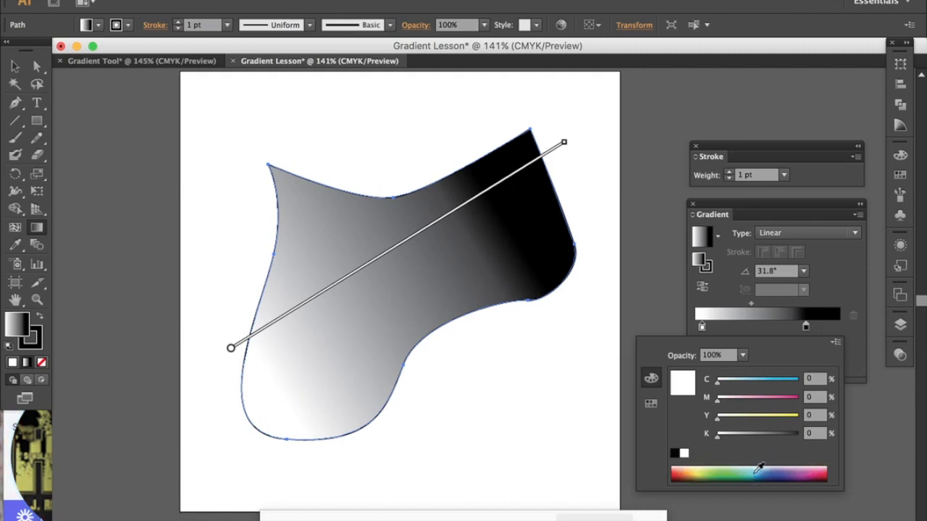
{"action": "left_click", "coordinate": [678, 472]}
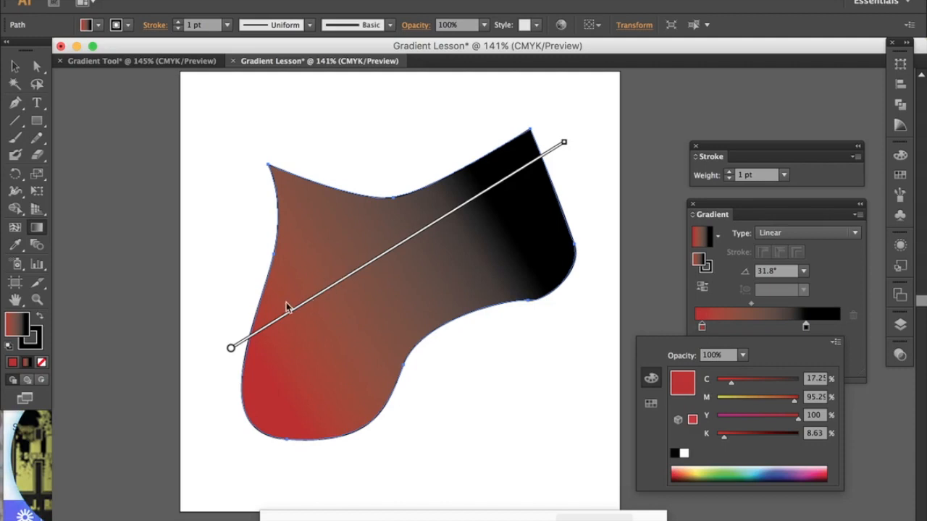
Step: Switch the black gradient stop to CMYK and recolour it pale yellow, about C 1, M 8, Y 60, K 0
{"action": "left_click", "coordinate": [805, 327]}
{"action": "double_click", "coordinate": [805, 328]}
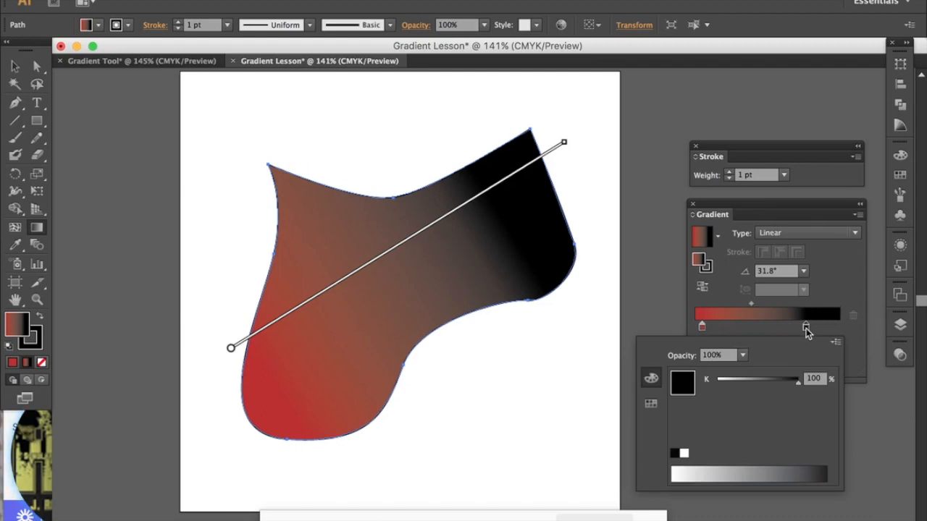
{"action": "left_click", "coordinate": [835, 342]}
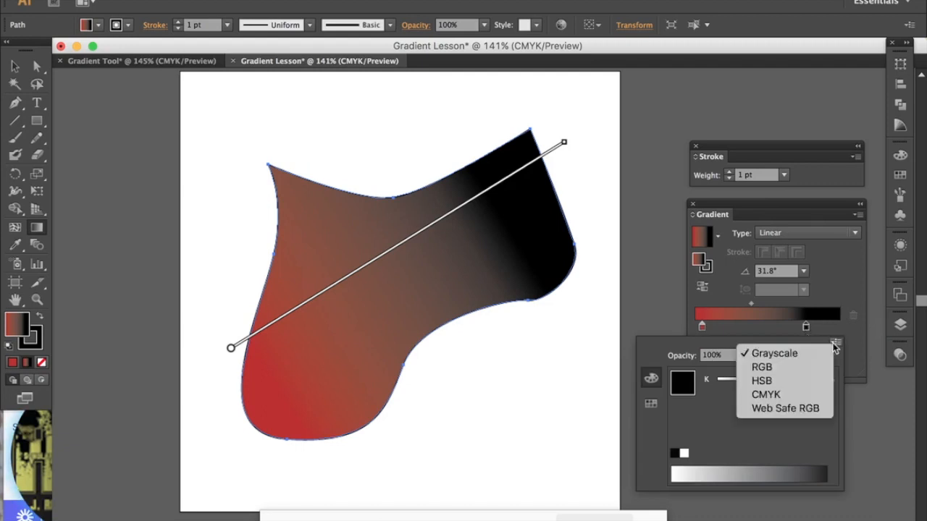
{"action": "left_click", "coordinate": [806, 395]}
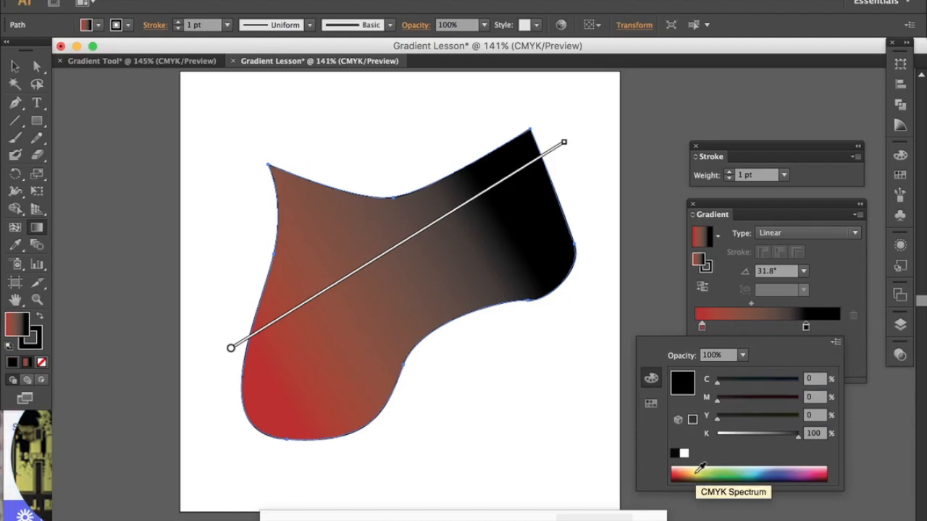
{"action": "left_click", "coordinate": [699, 469]}
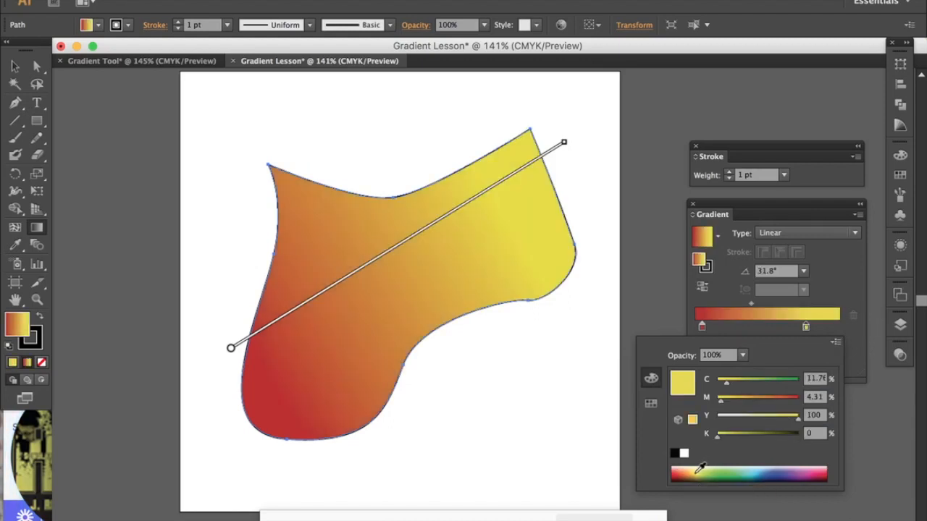
{"action": "left_click", "coordinate": [693, 472]}
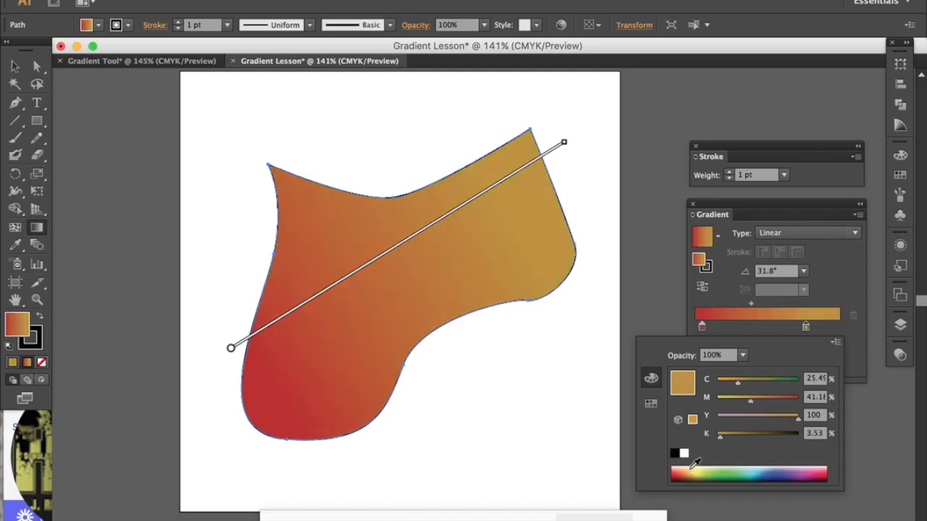
{"action": "left_click", "coordinate": [692, 469]}
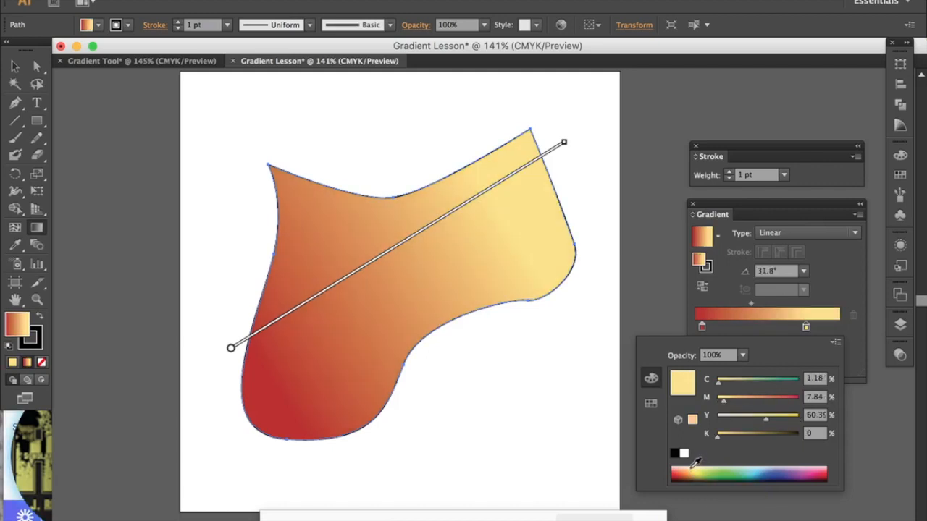
{"action": "left_click", "coordinate": [830, 270]}
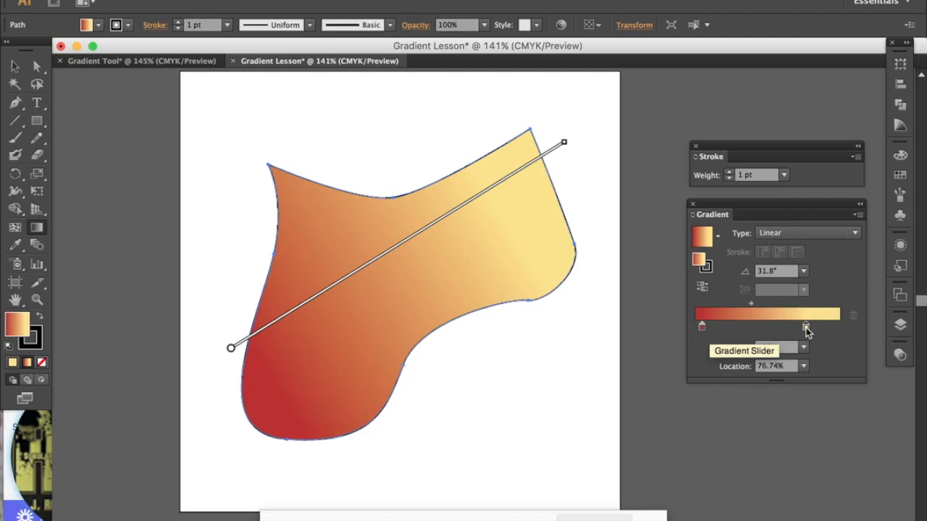
Step: Move the pale yellow stop slightly outward from the red one and shift the gradient midpoint closer to the red stop
{"action": "left_click_drag", "start_coordinate": [807, 328], "coordinate": [817, 327]}
{"action": "left_click_drag", "start_coordinate": [826, 332], "coordinate": [817, 326]}
{"action": "left_click", "coordinate": [757, 303]}
{"action": "mouse_move", "coordinate": [756, 302]}
{"action": "left_mouse_down"}
{"action": "mouse_move", "coordinate": [738, 306]}
{"action": "mouse_move", "coordinate": [777, 305]}
{"action": "mouse_move", "coordinate": [760, 305]}
{"action": "left_mouse_up"}
{"action": "mouse_move", "coordinate": [403, 248]}
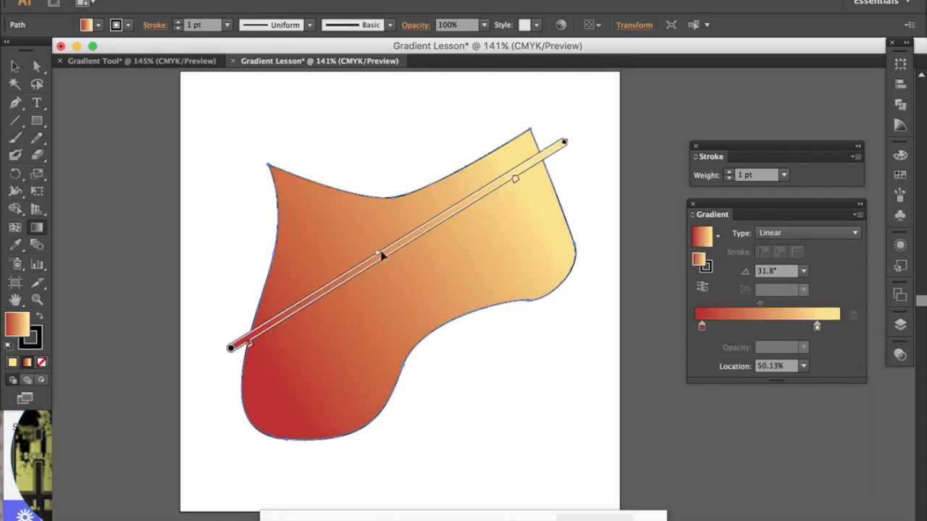
{"action": "left_click_drag", "start_coordinate": [378, 259], "coordinate": [362, 267]}
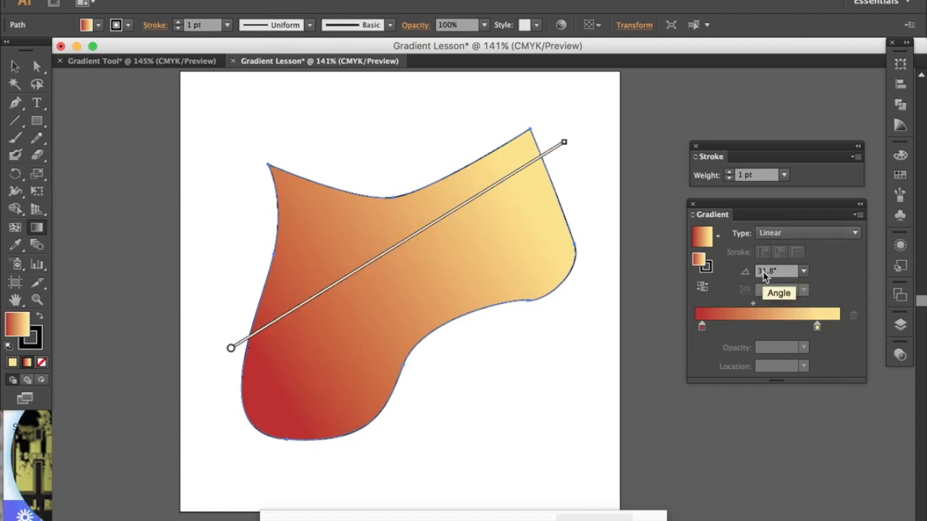
Step: Try preset angles of 30° and 90° on the linear fill gradient, and settle on −135°
{"action": "left_click", "coordinate": [802, 272]}
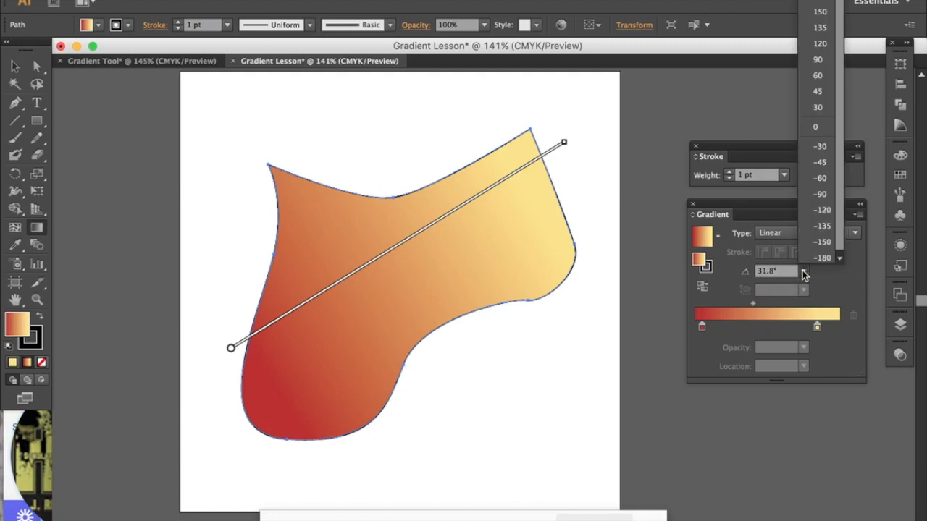
{"action": "left_click", "coordinate": [818, 107]}
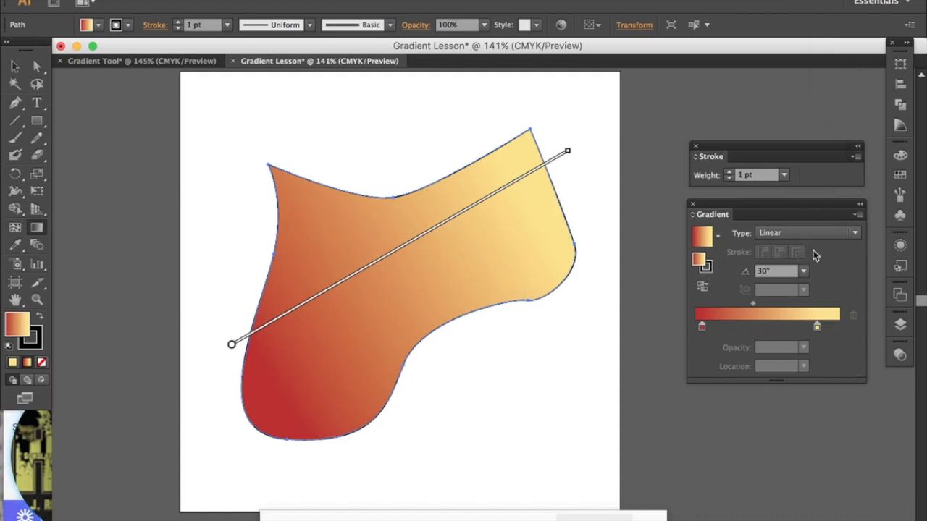
{"action": "left_click", "coordinate": [803, 271]}
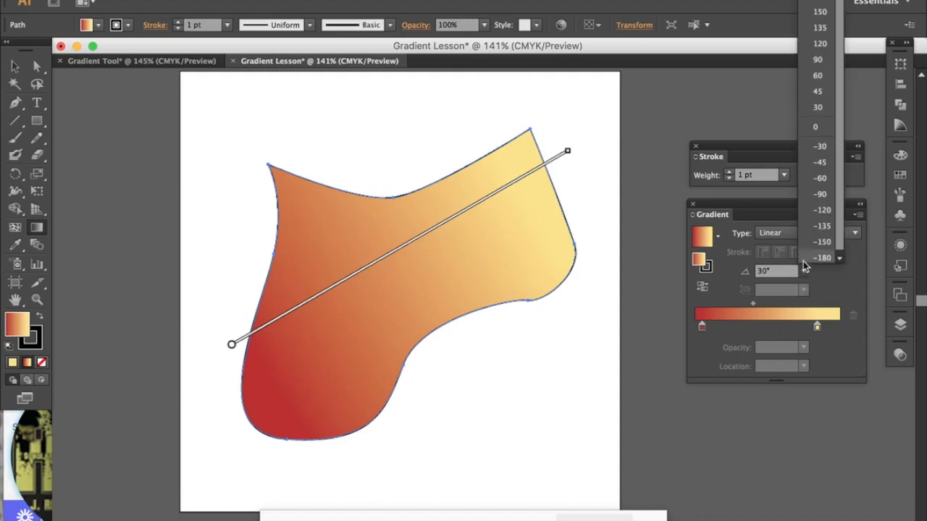
{"action": "left_click", "coordinate": [818, 59]}
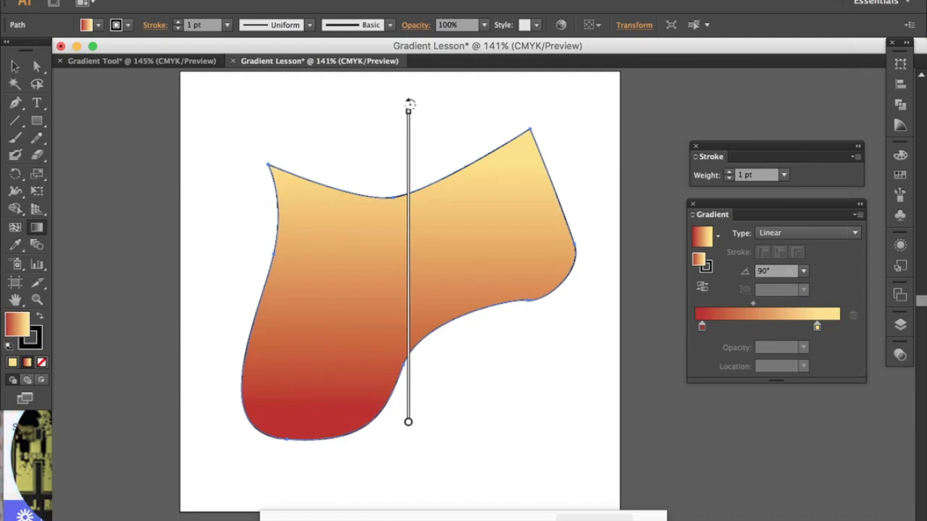
{"action": "left_click", "coordinate": [803, 272]}
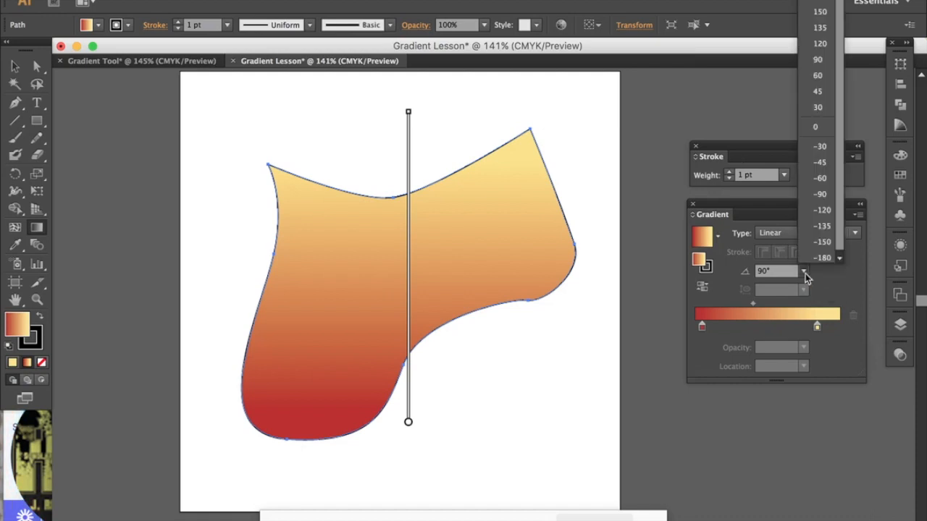
{"action": "left_click", "coordinate": [831, 227]}
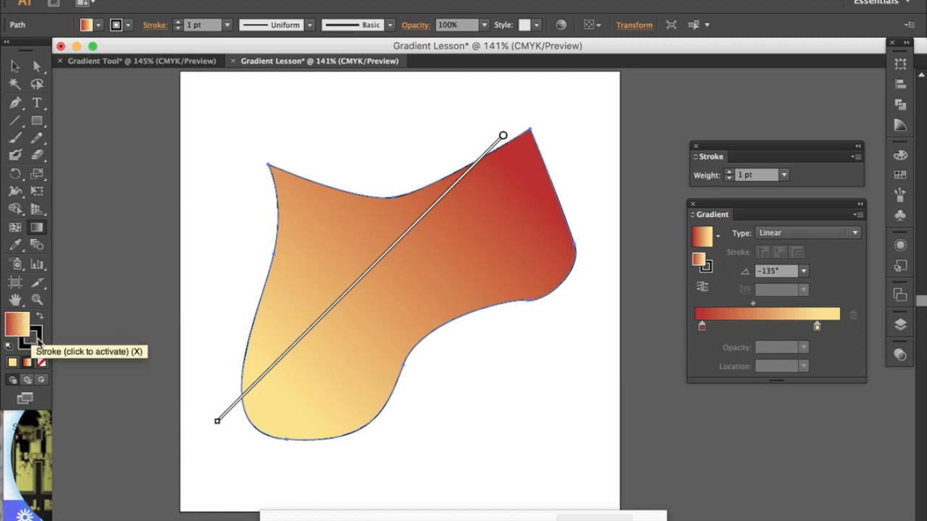
Step: Activate the shape's stroke, move the Stroke panel clear of the others, and increase the stroke weight to 17 pt
{"action": "left_click", "coordinate": [38, 342]}
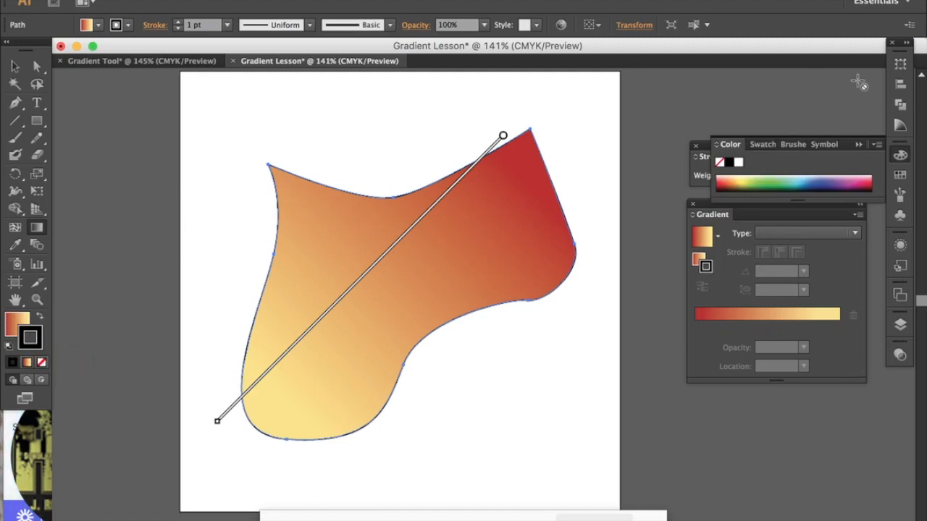
{"action": "left_click", "coordinate": [857, 145]}
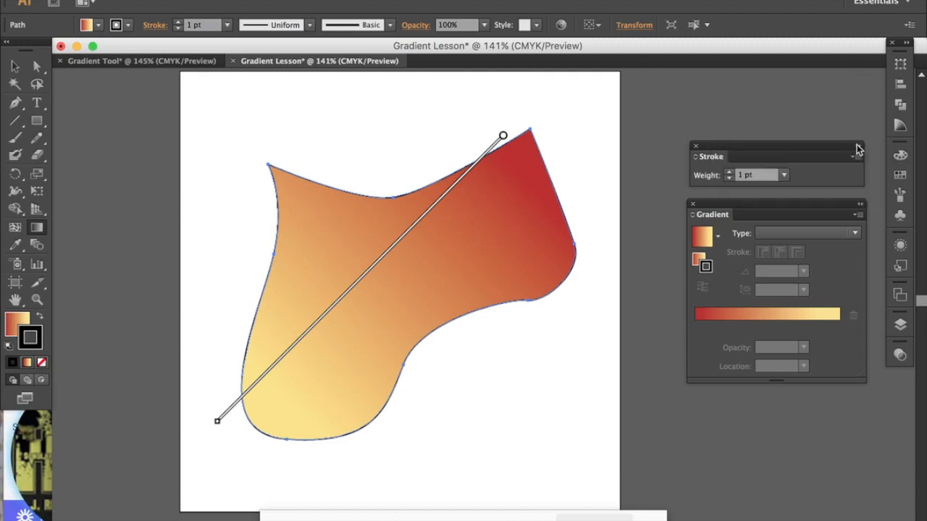
{"action": "mouse_move", "coordinate": [794, 151]}
{"action": "left_mouse_down"}
{"action": "mouse_move", "coordinate": [792, 212]}
{"action": "mouse_move", "coordinate": [811, 306]}
{"action": "mouse_move", "coordinate": [755, 85]}
{"action": "mouse_move", "coordinate": [737, 85]}
{"action": "left_mouse_up"}
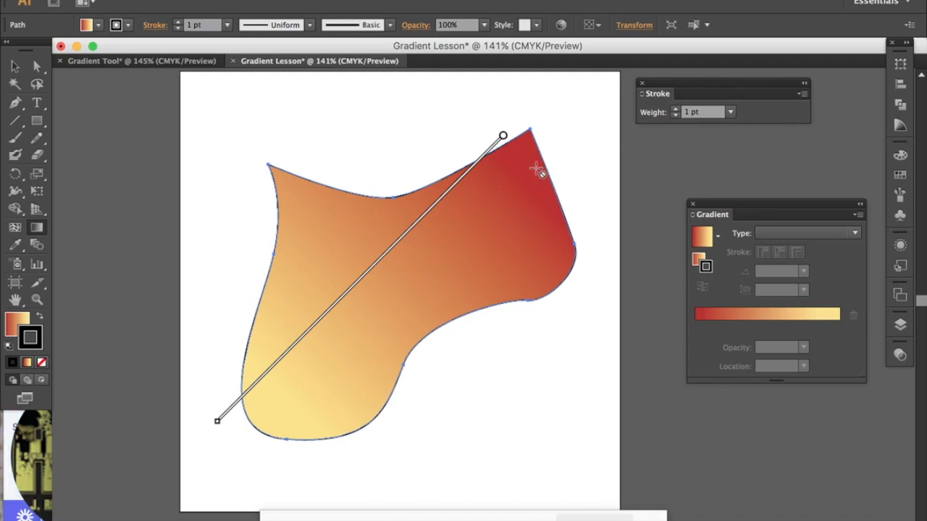
{"action": "left_click", "coordinate": [676, 110]}
{"action": "left_click", "coordinate": [677, 110]}
{"action": "left_click", "coordinate": [676, 109]}
{"action": "left_click", "coordinate": [676, 110]}
{"action": "left_click", "coordinate": [677, 110]}
{"action": "left_click", "coordinate": [676, 109]}
{"action": "left_click", "coordinate": [676, 110]}
{"action": "left_click", "coordinate": [676, 109]}
{"action": "left_click", "coordinate": [676, 109]}
{"action": "left_click", "coordinate": [676, 109]}
{"action": "left_click", "coordinate": [676, 109]}
{"action": "left_click", "coordinate": [676, 109]}
{"action": "left_click", "coordinate": [676, 109]}
{"action": "left_click", "coordinate": [677, 109]}
{"action": "left_click", "coordinate": [676, 110]}
{"action": "left_click", "coordinate": [676, 110]}
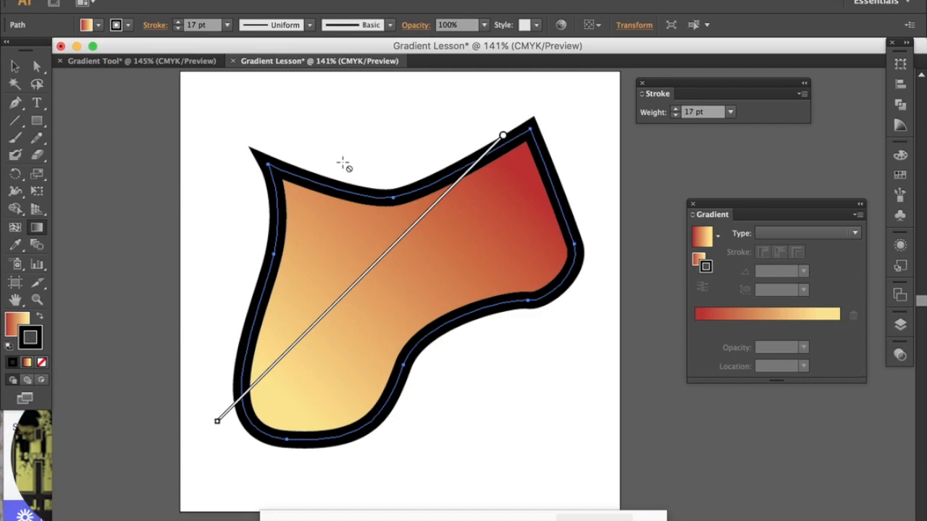
Step: Make the stroke active instead of the fill and apply the red-to-yellow gradient to it
{"action": "left_click", "coordinate": [696, 261]}
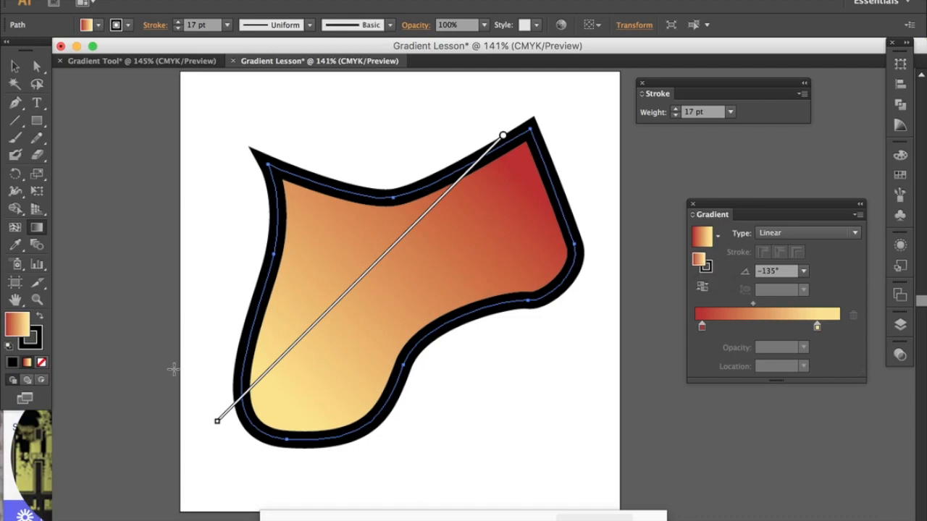
{"action": "left_click", "coordinate": [37, 346]}
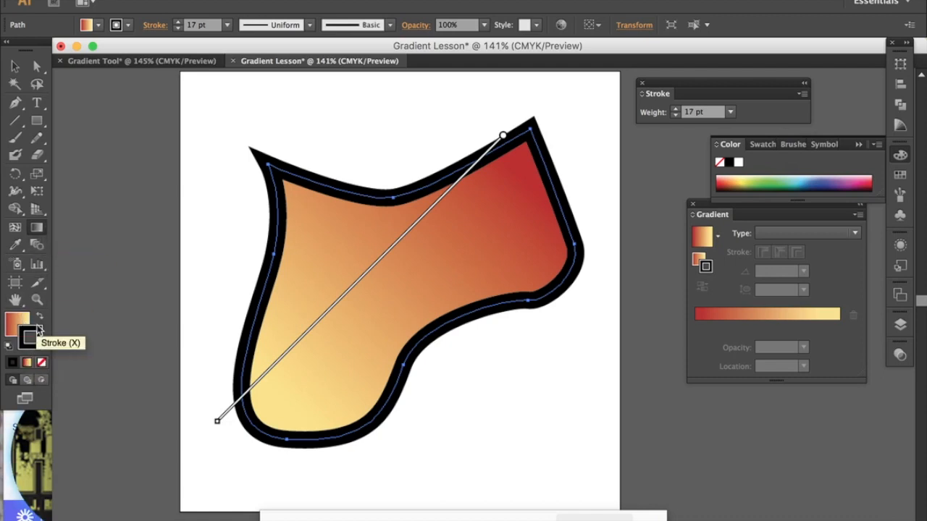
{"action": "left_click", "coordinate": [32, 346]}
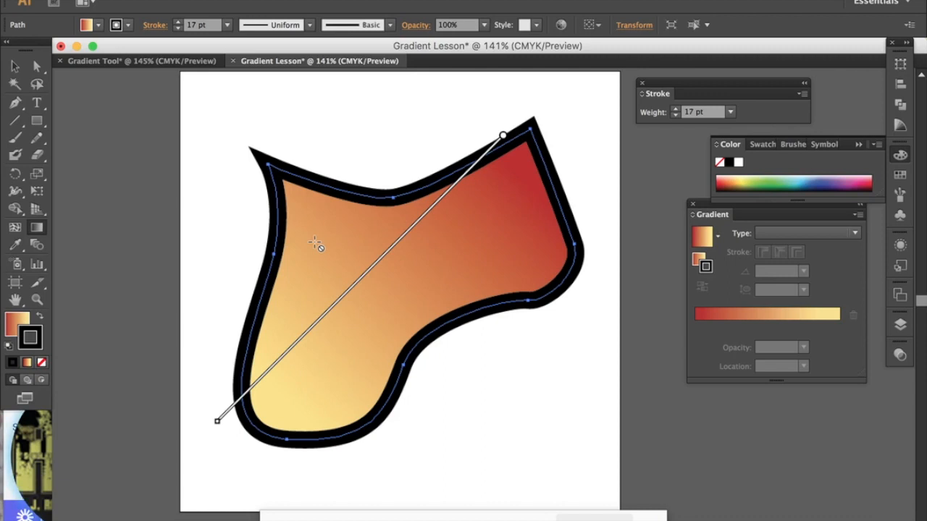
{"action": "left_click", "coordinate": [27, 366]}
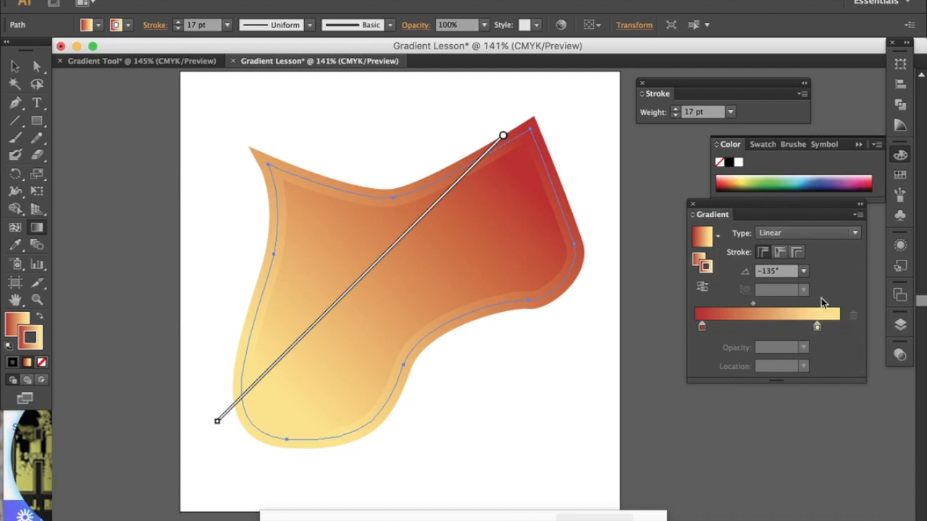
Step: Change the stroke gradient's type to Radial and apply it across the stroke
{"action": "left_click", "coordinate": [855, 235]}
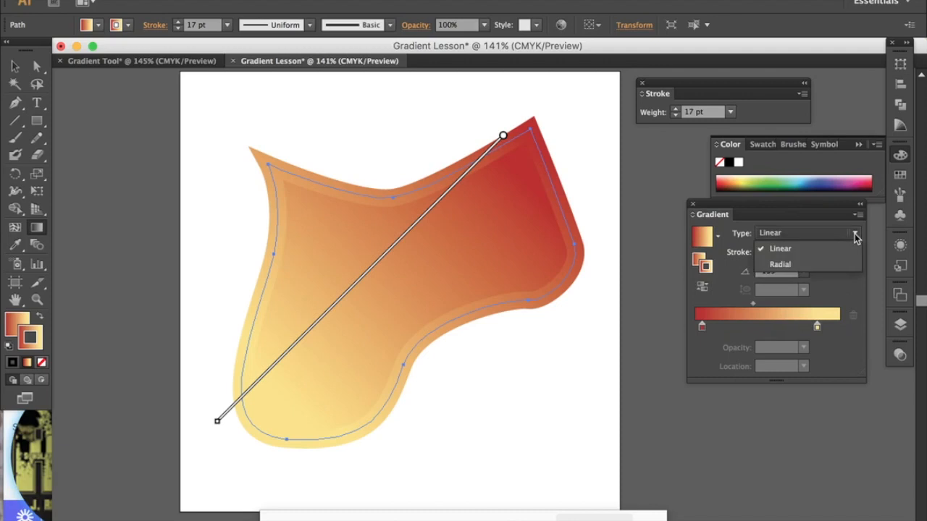
{"action": "left_click", "coordinate": [831, 265]}
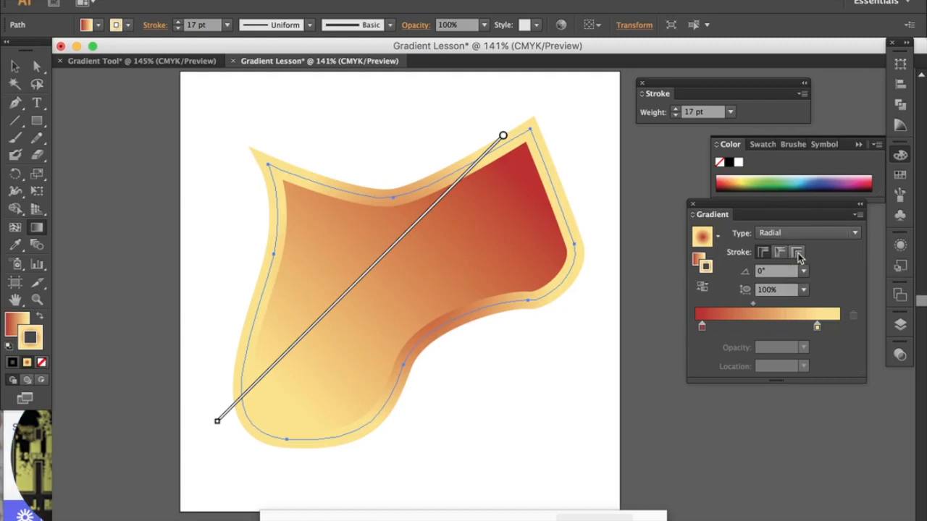
{"action": "left_click", "coordinate": [798, 255]}
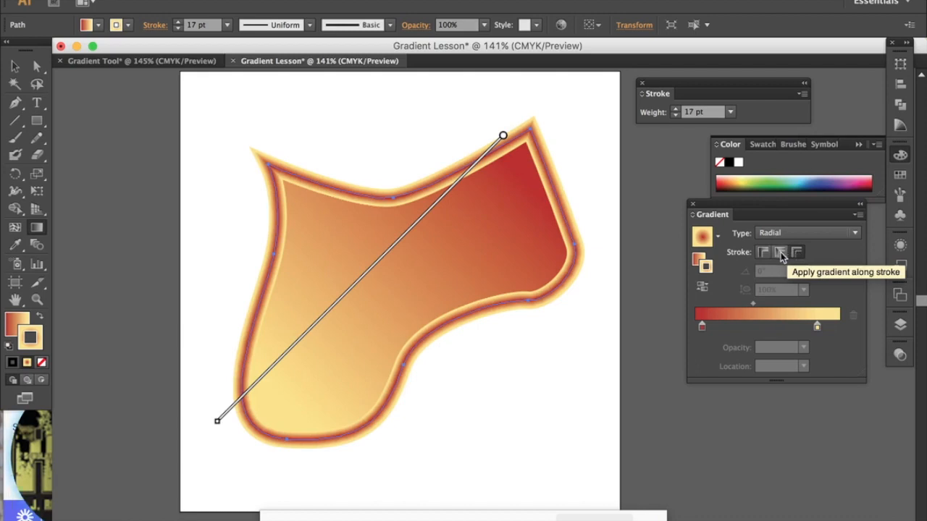
Step: Compare the radial gradient applied along the stroke and within the stroke, and return it to across the stroke
{"action": "left_click", "coordinate": [780, 252]}
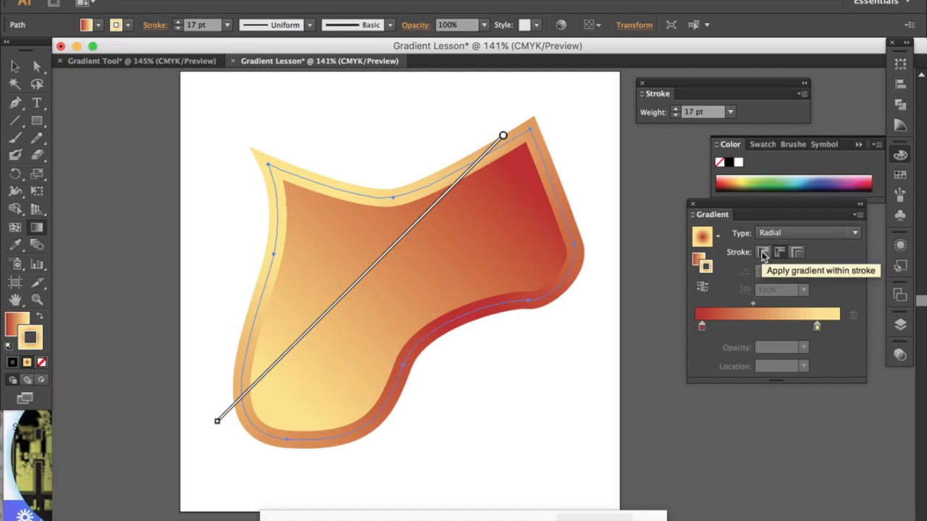
{"action": "left_click", "coordinate": [762, 252]}
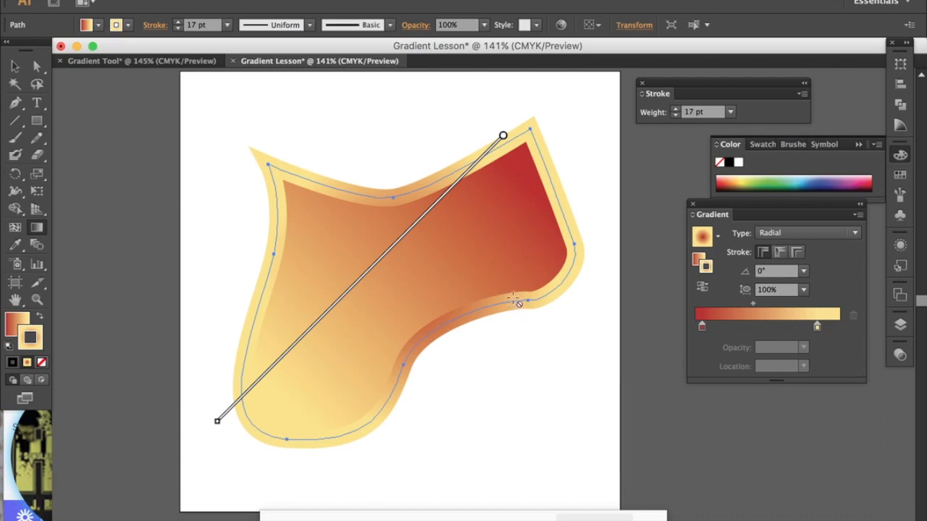
{"action": "left_click", "coordinate": [780, 259]}
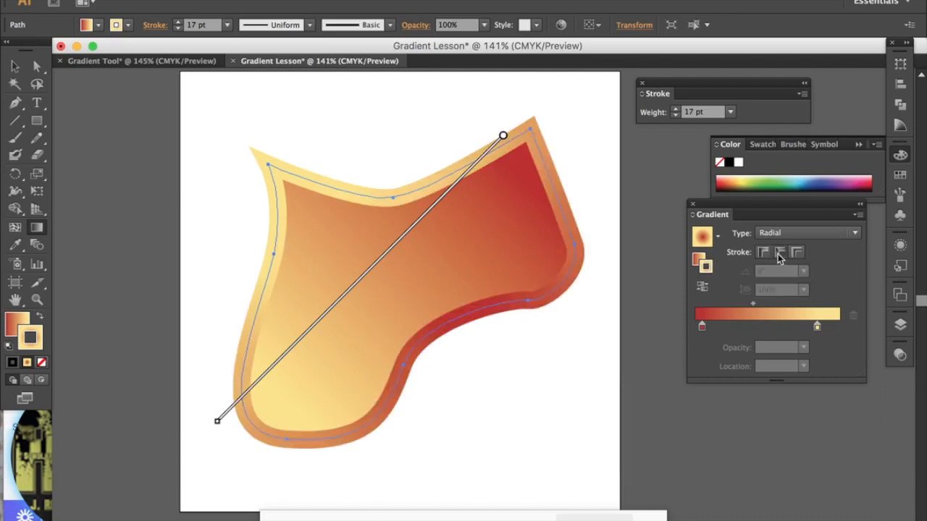
{"action": "left_click", "coordinate": [796, 252]}
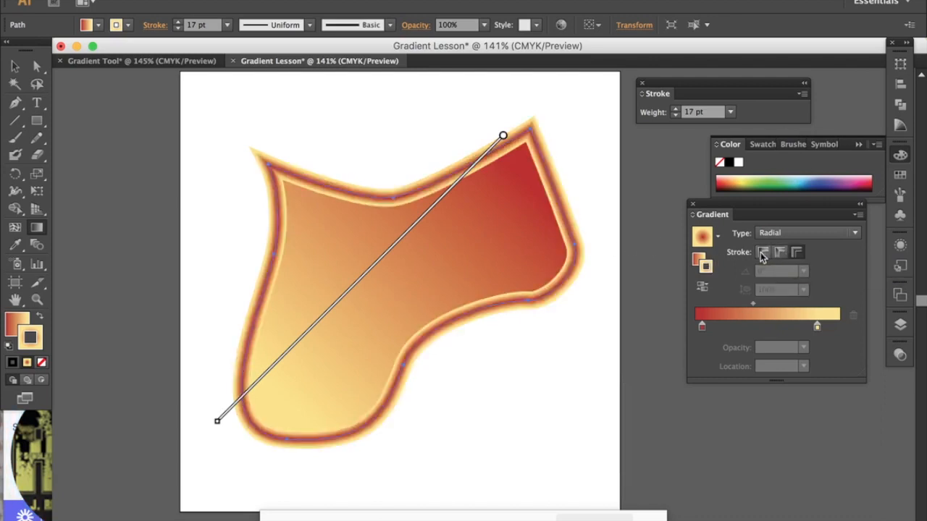
Step: Change the stroke gradient to Linear, compare it along and across the stroke, and leave it applied within the stroke
{"action": "left_click", "coordinate": [761, 255]}
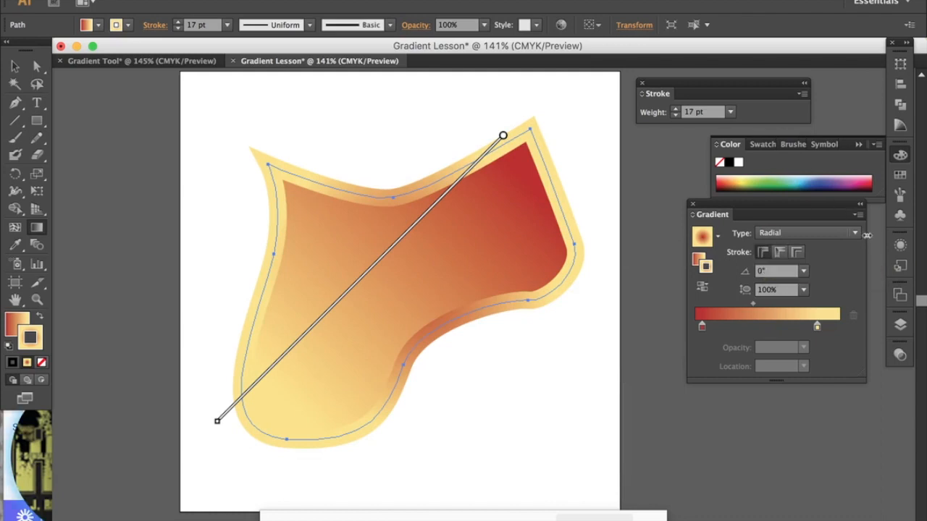
{"action": "left_click", "coordinate": [855, 233]}
{"action": "left_click", "coordinate": [838, 249]}
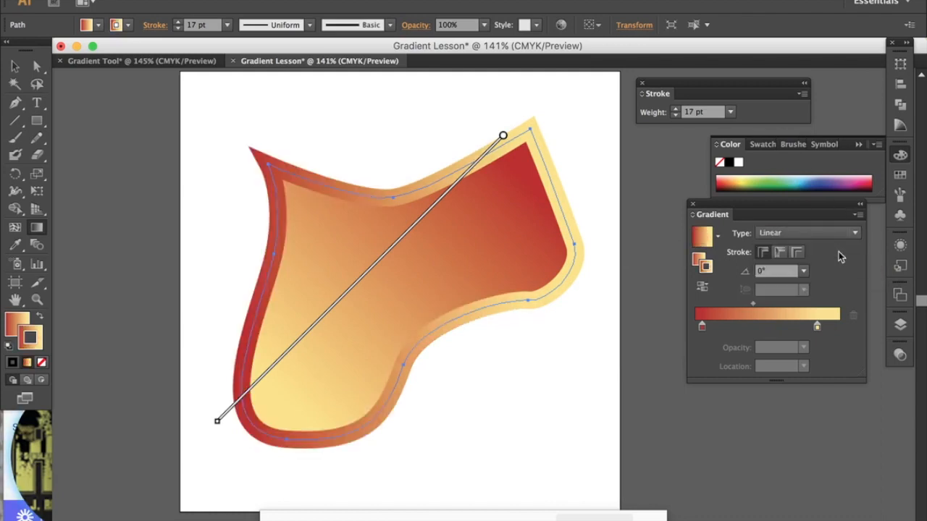
{"action": "left_click", "coordinate": [780, 253]}
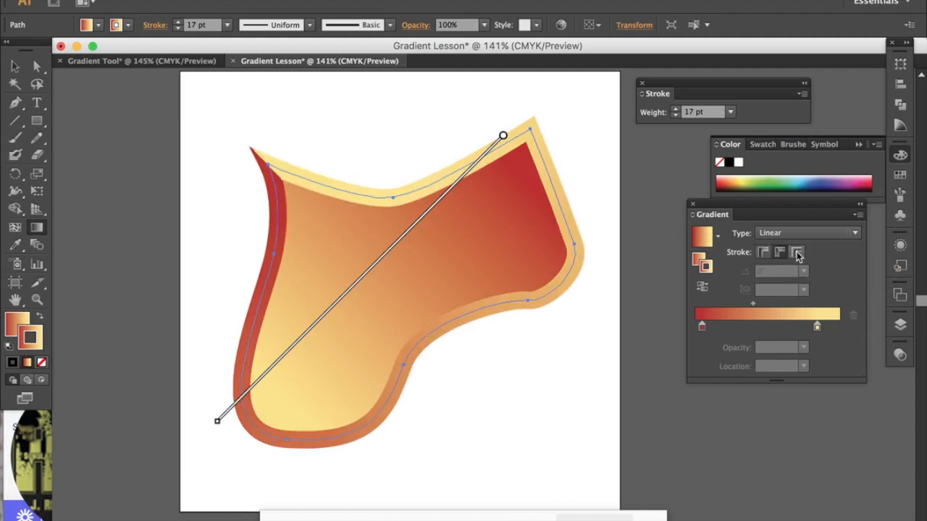
{"action": "left_click", "coordinate": [797, 252]}
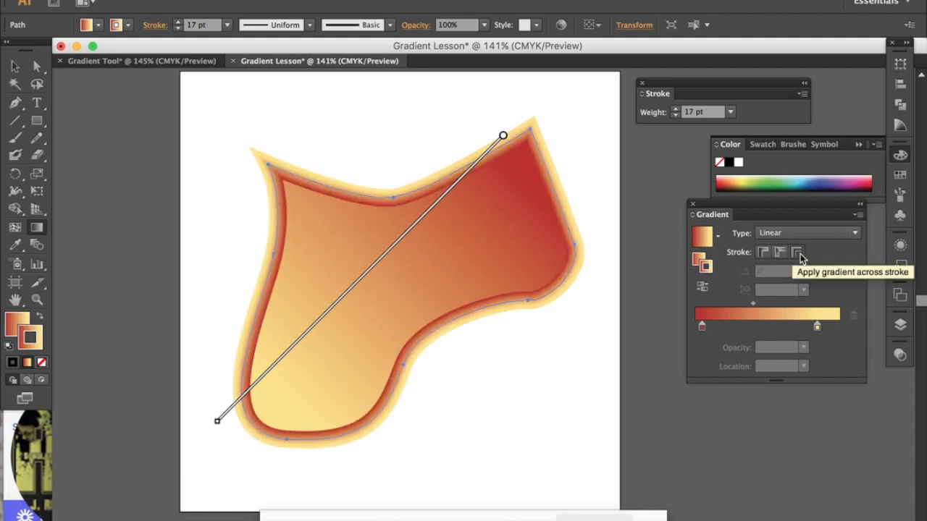
{"action": "left_click", "coordinate": [762, 253]}
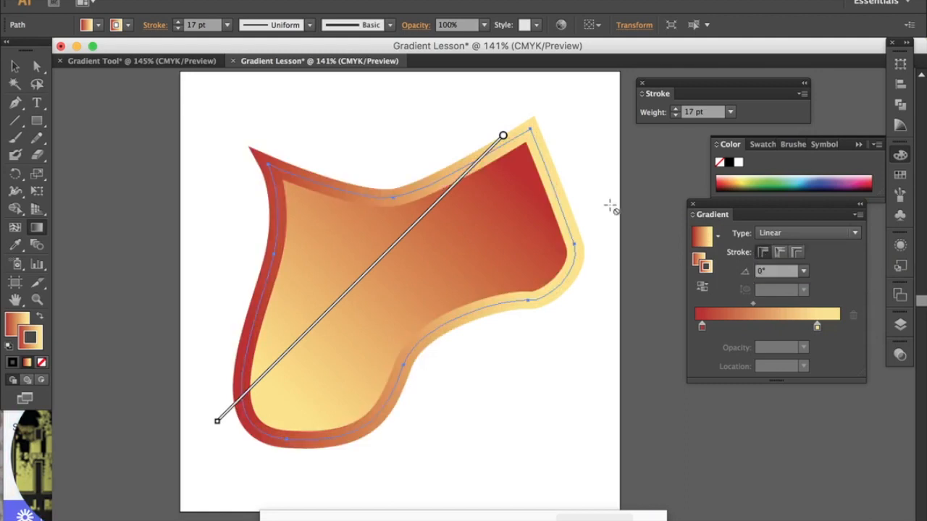
Step: Try the stroke's linear gradient at 90° and -150°, and set its angle to -45°
{"action": "left_click", "coordinate": [804, 272]}
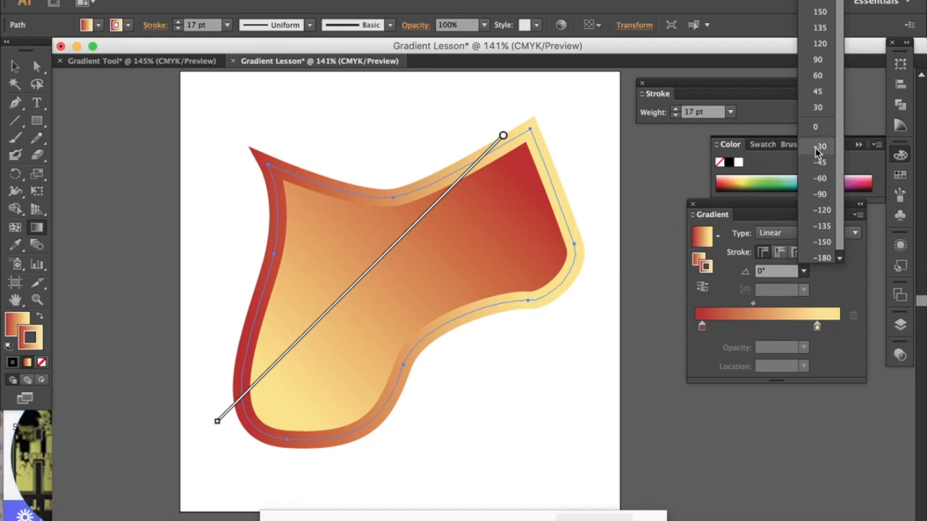
{"action": "left_click", "coordinate": [822, 62]}
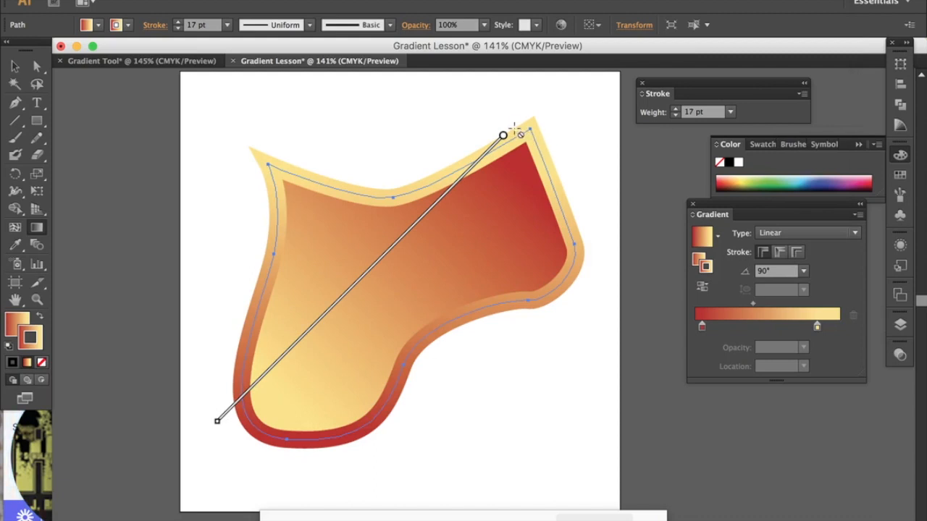
{"action": "left_click", "coordinate": [12, 326]}
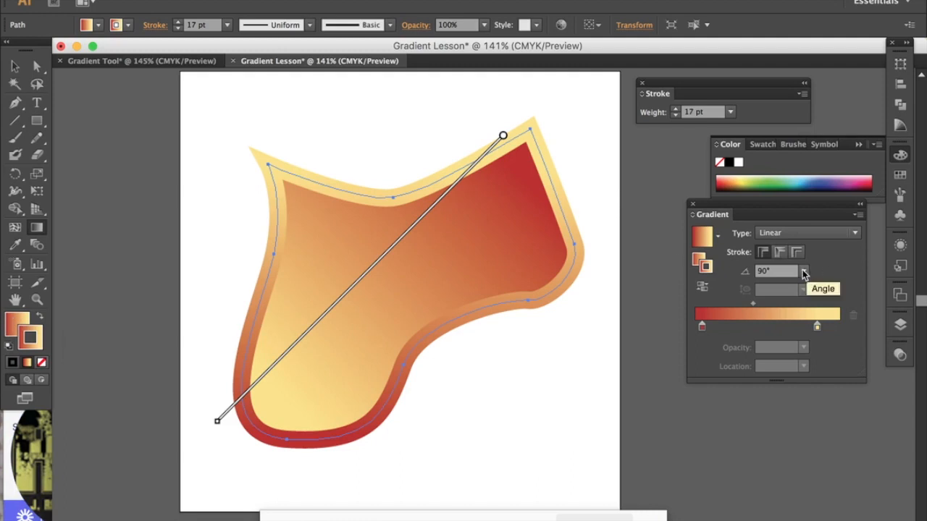
{"action": "left_click", "coordinate": [804, 271]}
{"action": "left_click", "coordinate": [823, 246]}
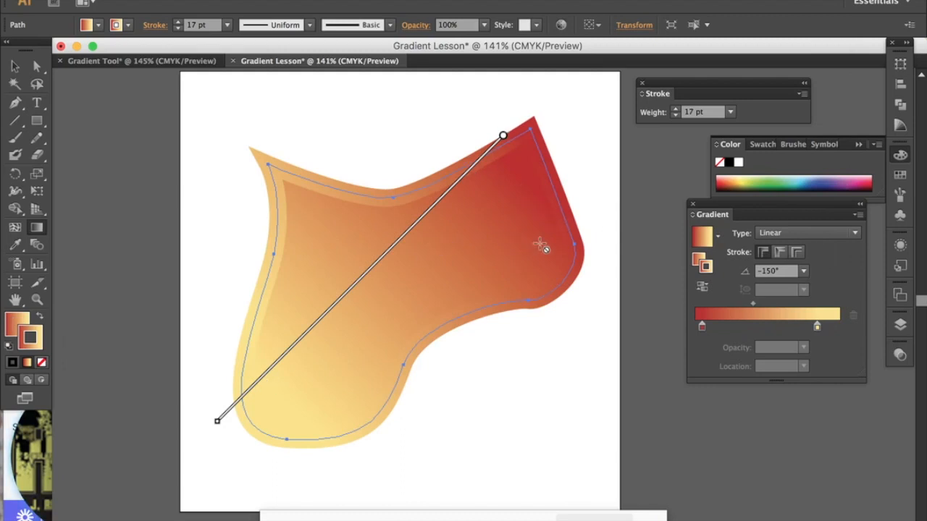
{"action": "left_click", "coordinate": [803, 271]}
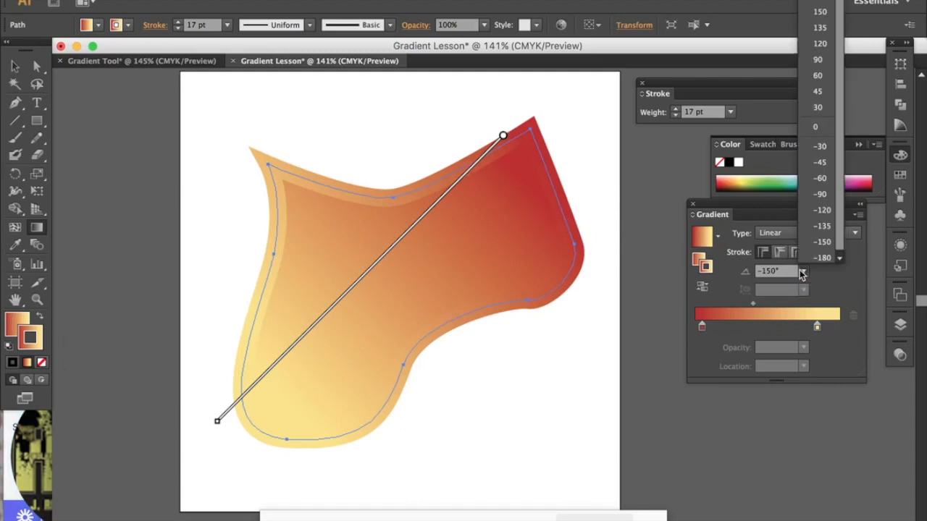
{"action": "left_click", "coordinate": [821, 163]}
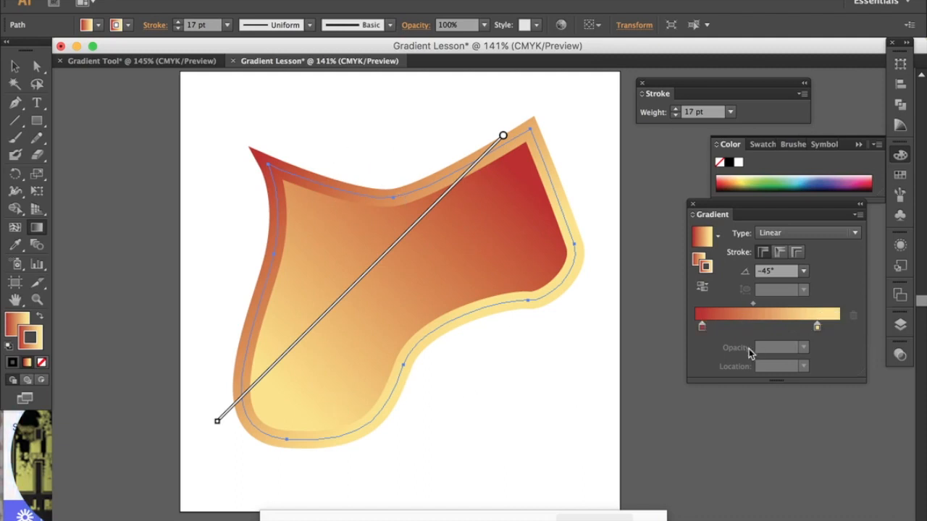
Step: Shift the stroke gradient's red stop to about 12.3%, its midpoint to about 48.9% and its yellow stop to about 88%
{"action": "left_click_drag", "start_coordinate": [702, 330], "coordinate": [715, 328]}
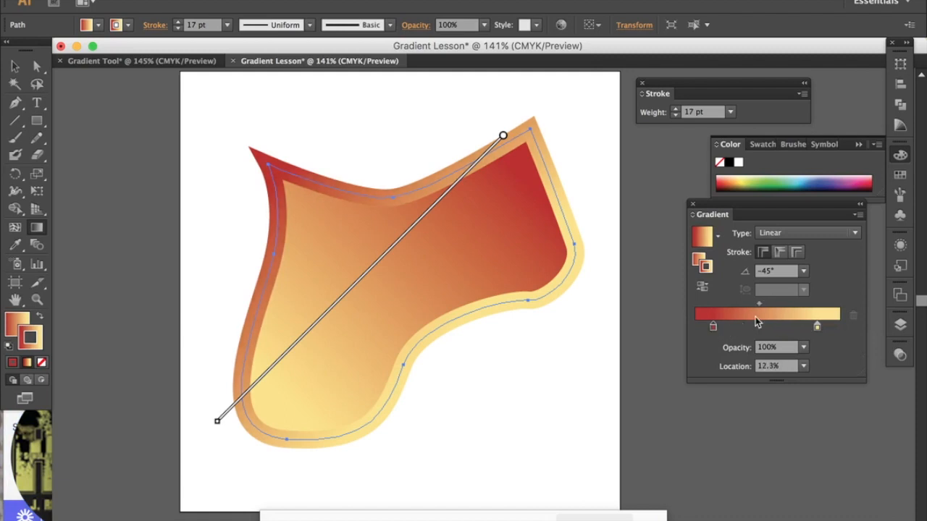
{"action": "mouse_move", "coordinate": [759, 305]}
{"action": "left_mouse_down"}
{"action": "mouse_move", "coordinate": [787, 303]}
{"action": "mouse_move", "coordinate": [764, 304]}
{"action": "left_mouse_up"}
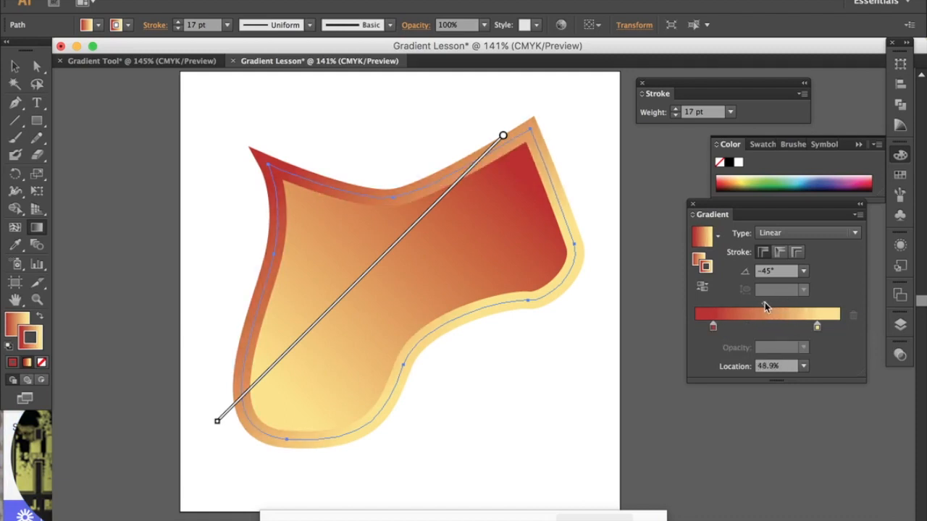
{"action": "left_click", "coordinate": [815, 328]}
{"action": "mouse_move", "coordinate": [814, 330]}
{"action": "left_mouse_down"}
{"action": "mouse_move", "coordinate": [792, 327]}
{"action": "mouse_move", "coordinate": [823, 327]}
{"action": "left_mouse_up"}
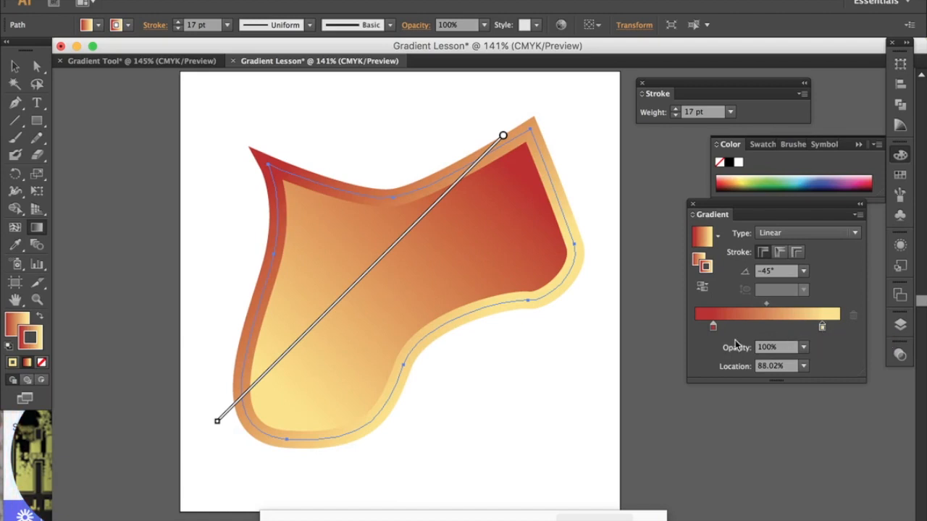
Step: Recolour the stroke gradient's red stop to green and its yellow stop to dark blue
{"action": "double_click", "coordinate": [713, 331]}
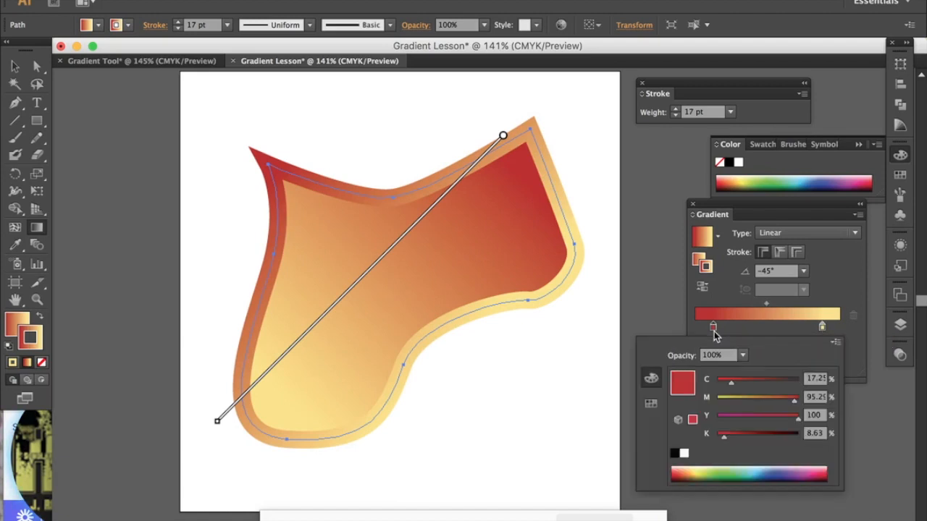
{"action": "left_click", "coordinate": [721, 468]}
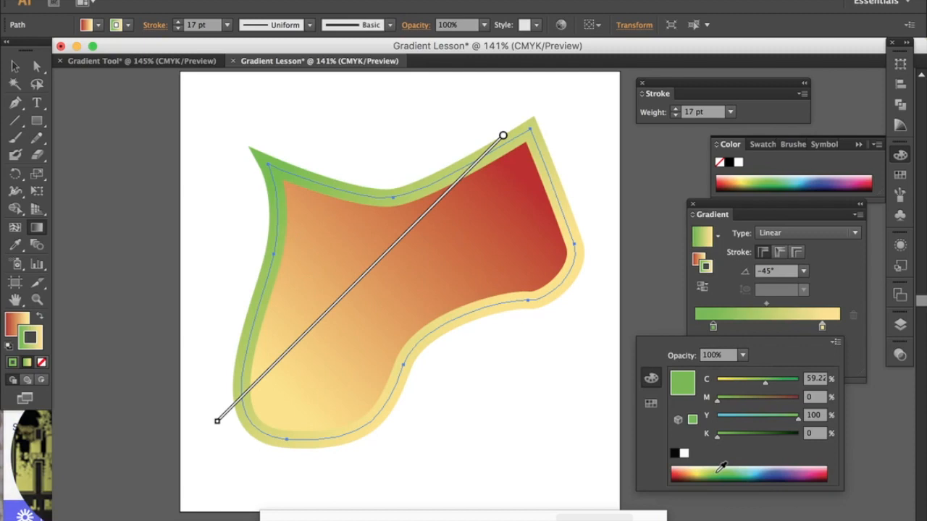
{"action": "left_click", "coordinate": [824, 328]}
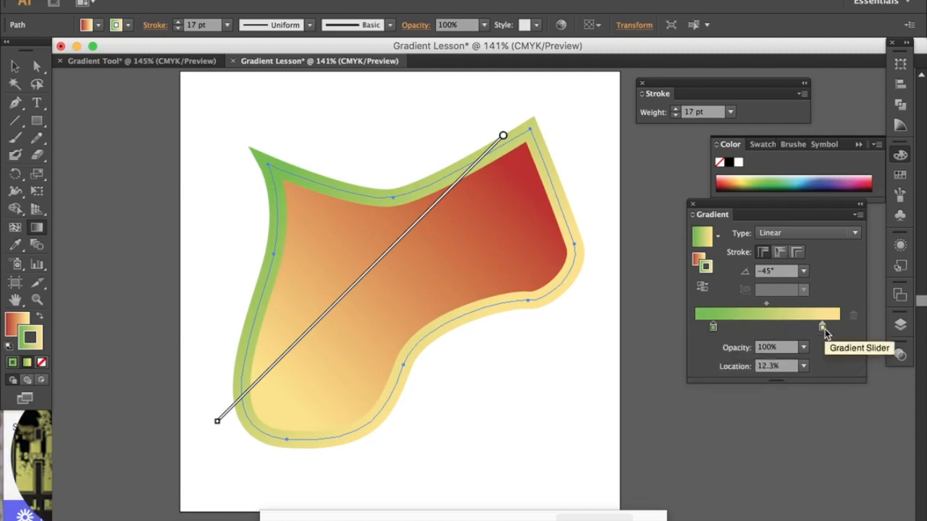
{"action": "double_click", "coordinate": [824, 328]}
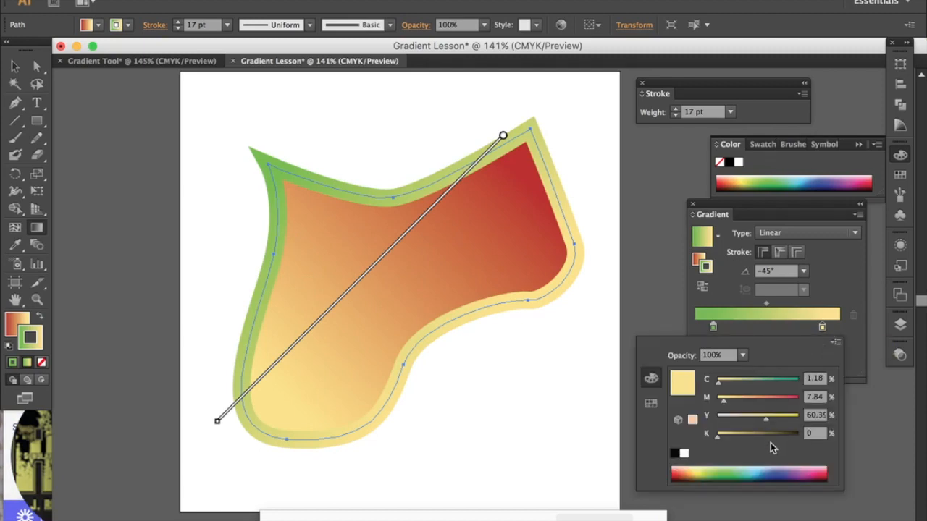
{"action": "left_click", "coordinate": [754, 469]}
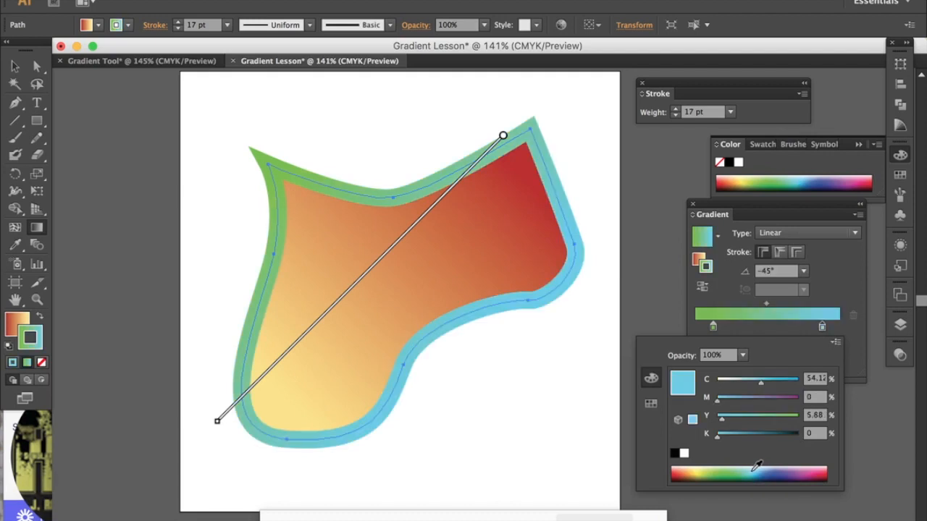
{"action": "left_click", "coordinate": [763, 474]}
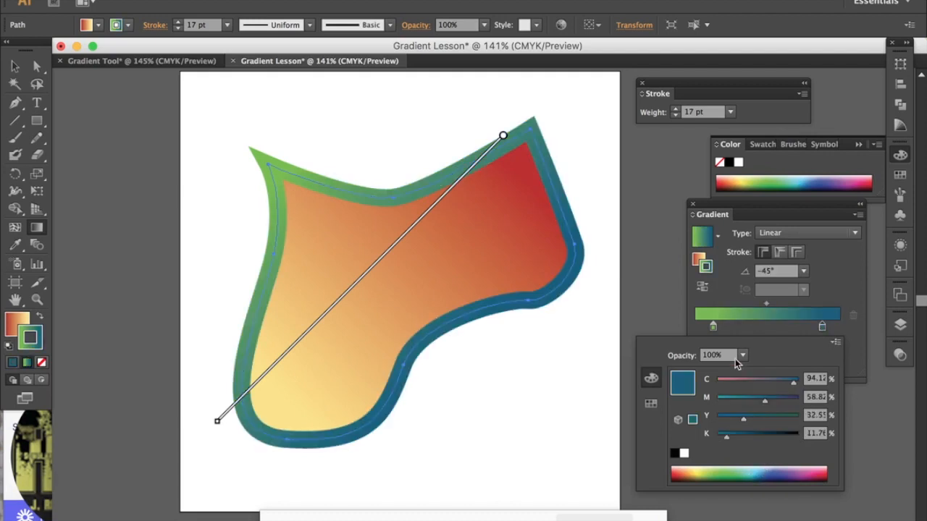
Step: Try several greens from the colour spectrum on the stroke gradient's green stop, and settle on a pale green
{"action": "left_click", "coordinate": [713, 328]}
{"action": "double_click", "coordinate": [713, 327]}
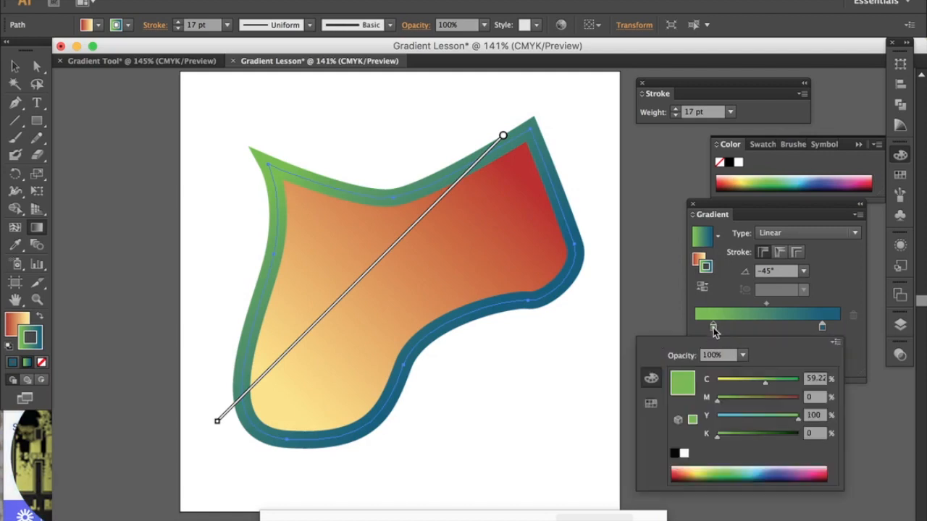
{"action": "left_click", "coordinate": [714, 471]}
{"action": "left_click", "coordinate": [715, 472]}
{"action": "left_click", "coordinate": [717, 474]}
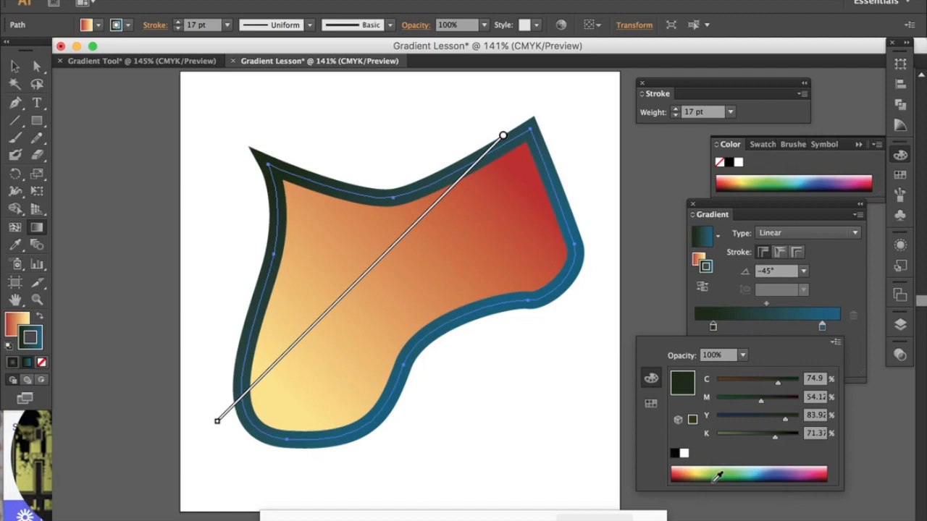
{"action": "left_click", "coordinate": [717, 473]}
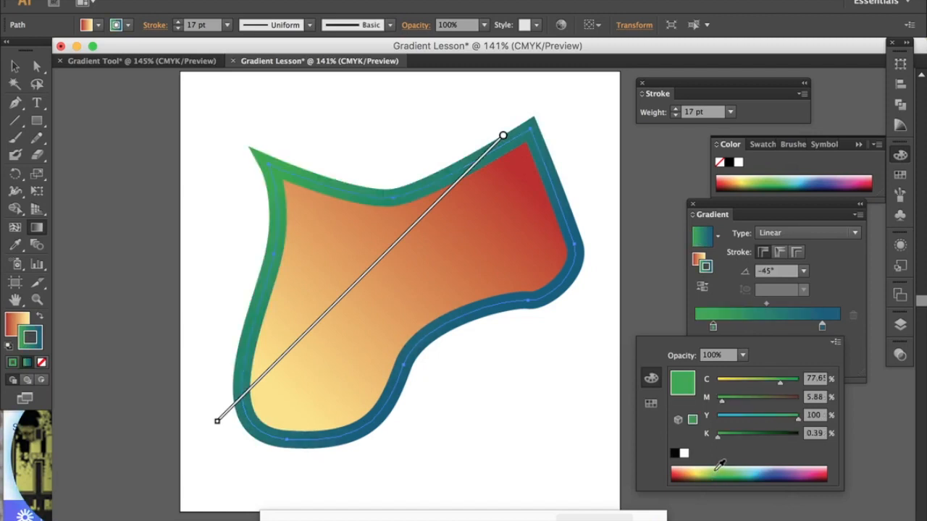
{"action": "left_click", "coordinate": [717, 472]}
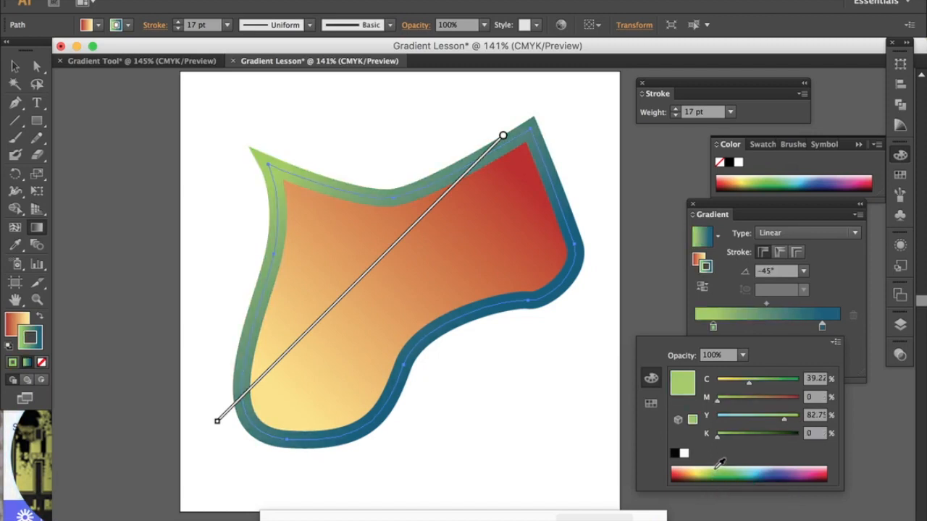
{"action": "left_click", "coordinate": [718, 468]}
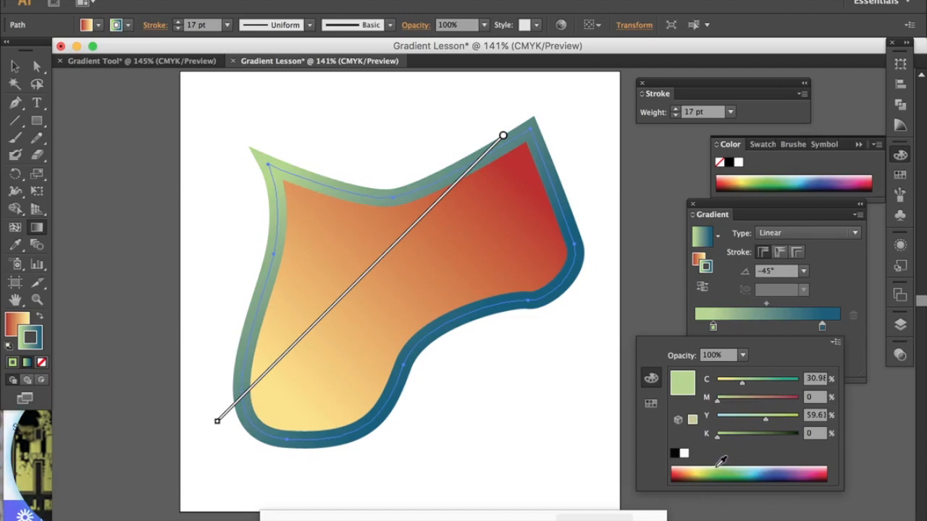
{"action": "left_click", "coordinate": [829, 262]}
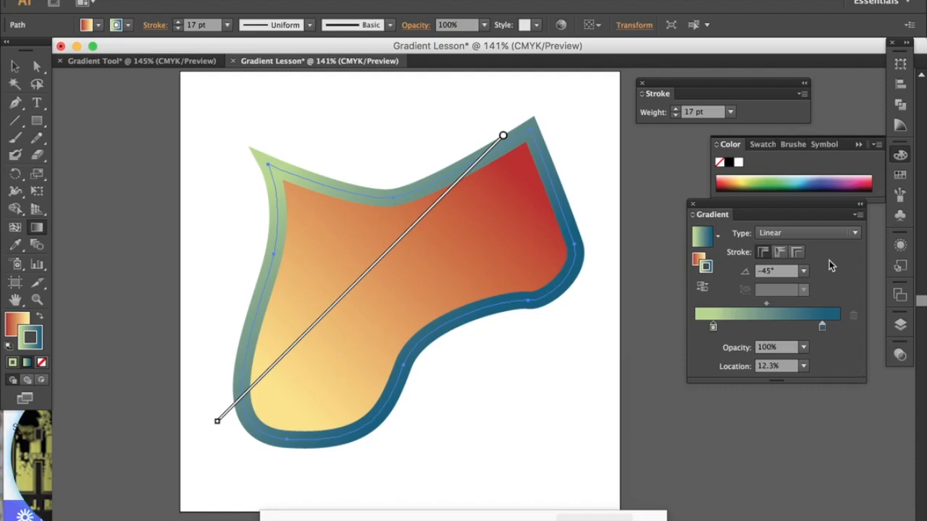
Step: Deselect the shape with the Selection tool to view its fill and stroke gradients, and select it again
{"action": "left_click", "coordinate": [13, 69]}
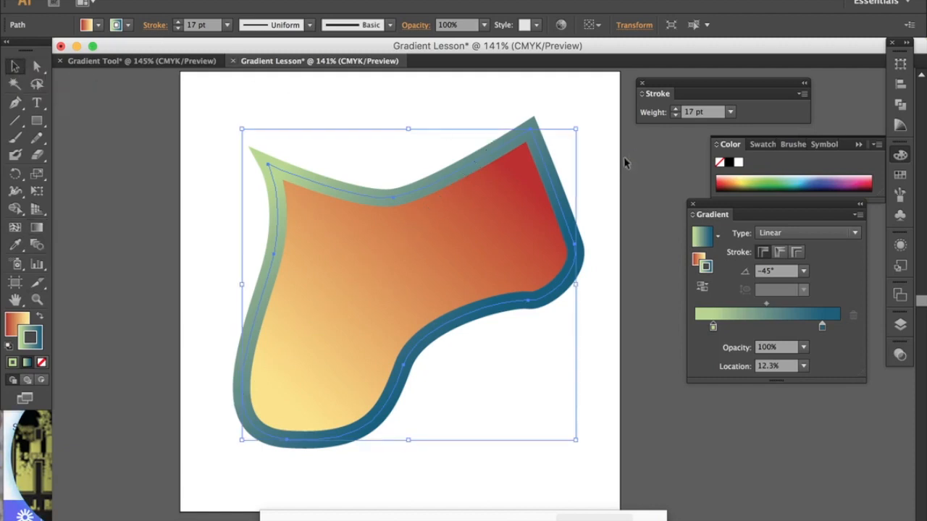
{"action": "left_click", "coordinate": [196, 195]}
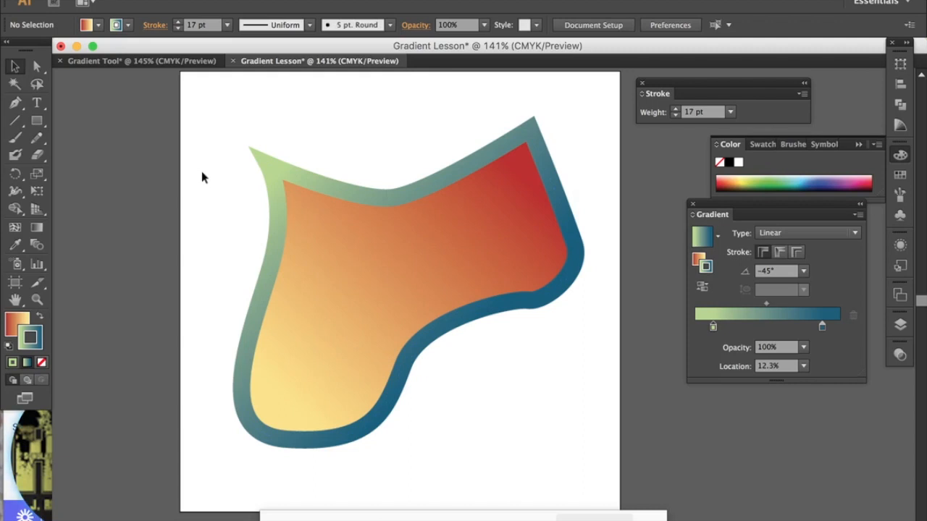
{"action": "left_click", "coordinate": [280, 217]}
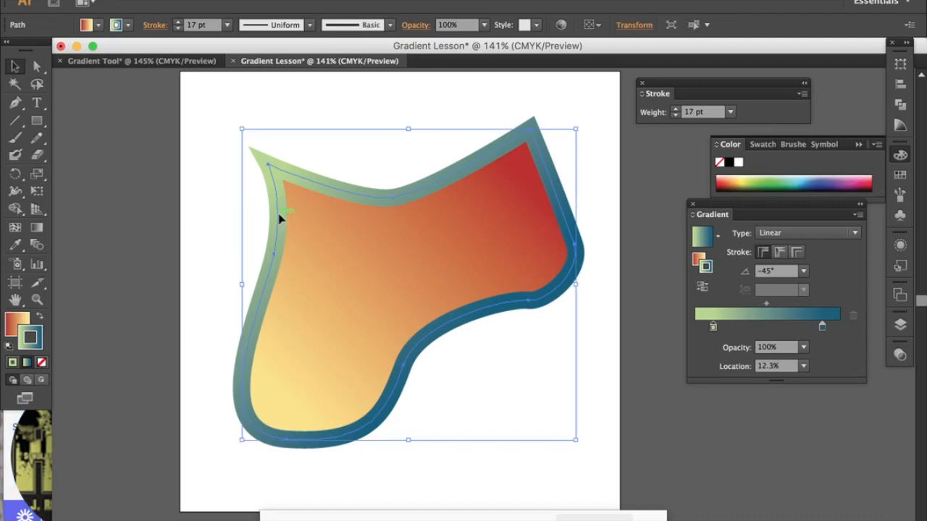
Step: Reshape the shape's upper edge with Direct Selection, moving the upper-left corner anchor to about X 1.14 in, Y 0.92 in and adjusting the middle anchor
{"action": "left_click", "coordinate": [37, 66]}
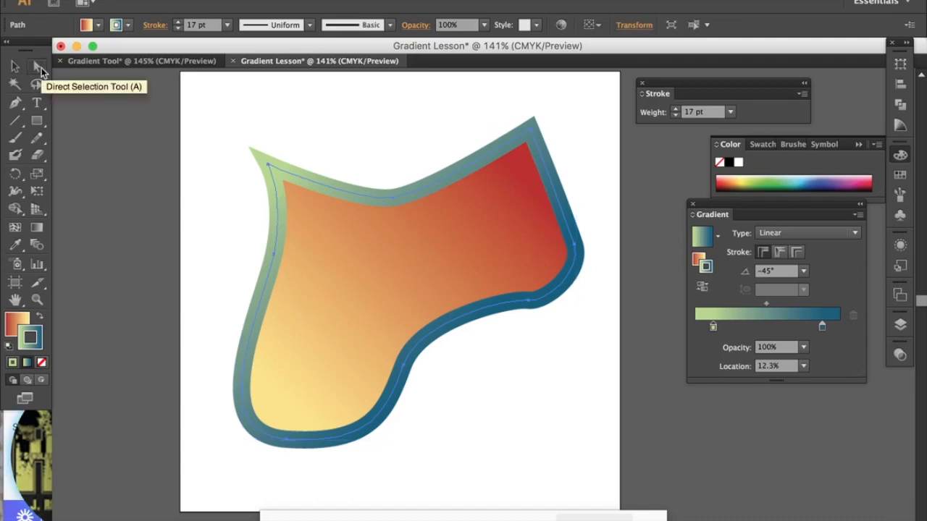
{"action": "left_click_drag", "start_coordinate": [269, 163], "coordinate": [235, 158]}
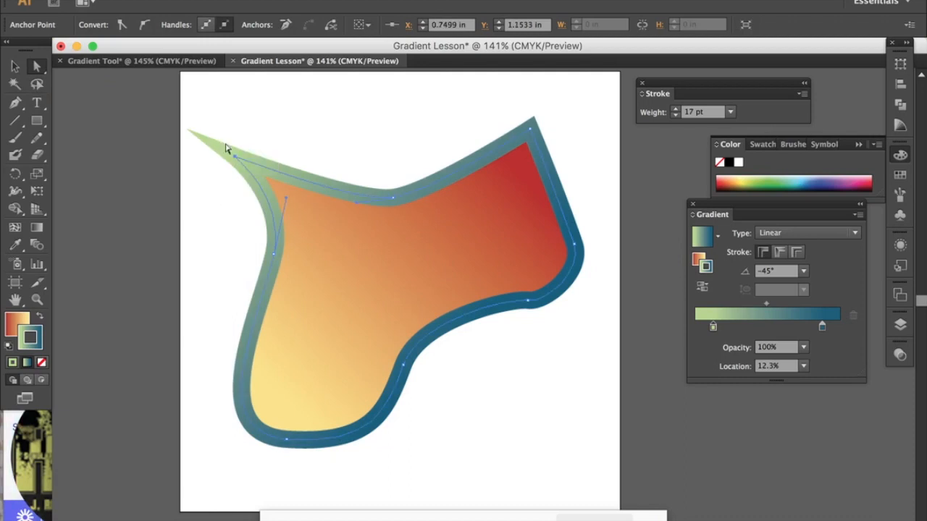
{"action": "left_click_drag", "start_coordinate": [235, 157], "coordinate": [265, 139]}
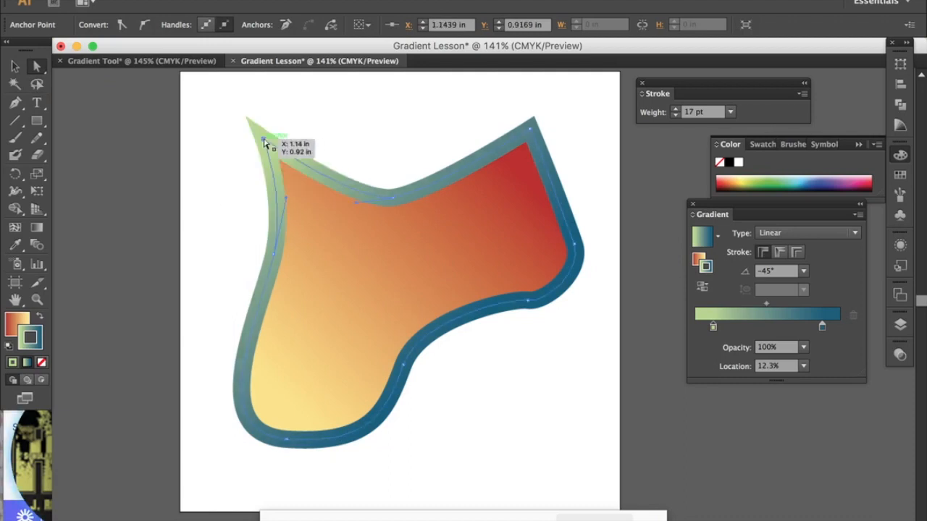
{"action": "left_click_drag", "start_coordinate": [395, 199], "coordinate": [482, 209]}
{"action": "left_click", "coordinate": [579, 156]}
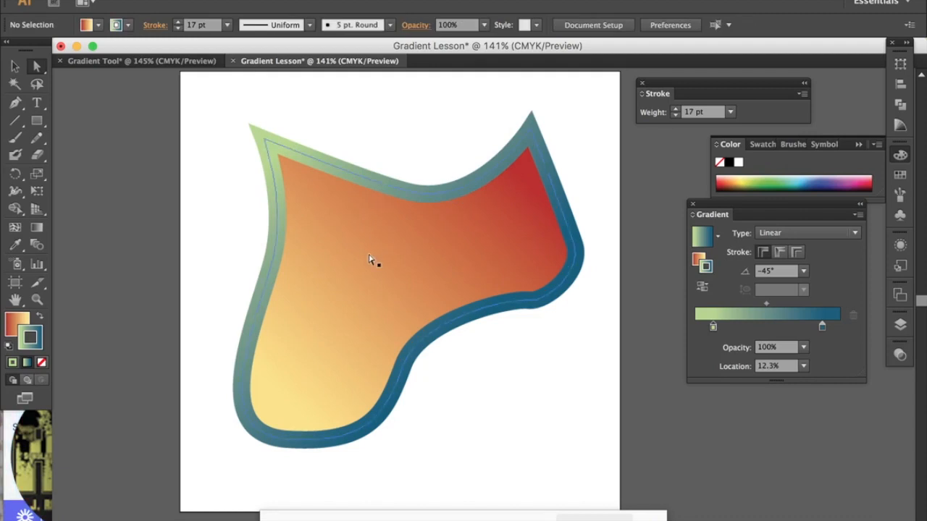
Step: Make the fill active instead of the stroke and switch to the Gradient tool
{"action": "left_click", "coordinate": [15, 323]}
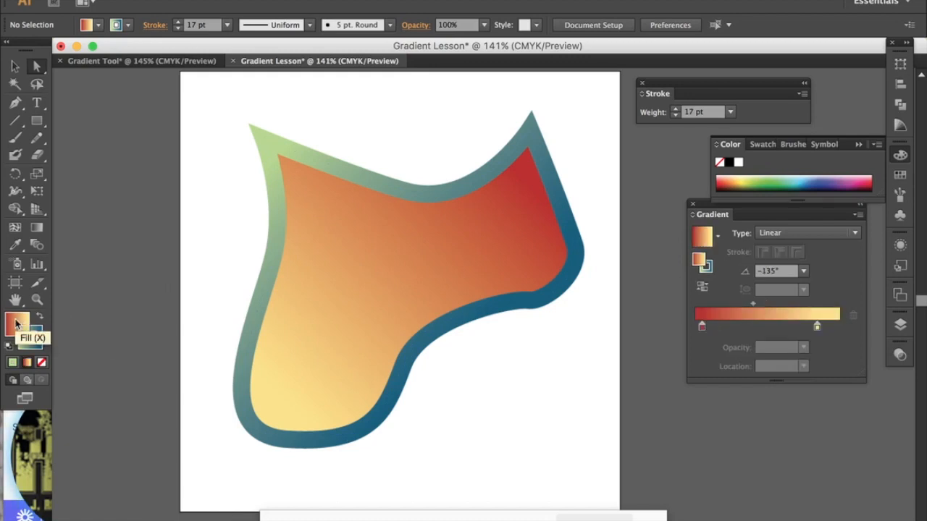
{"action": "left_click", "coordinate": [36, 229]}
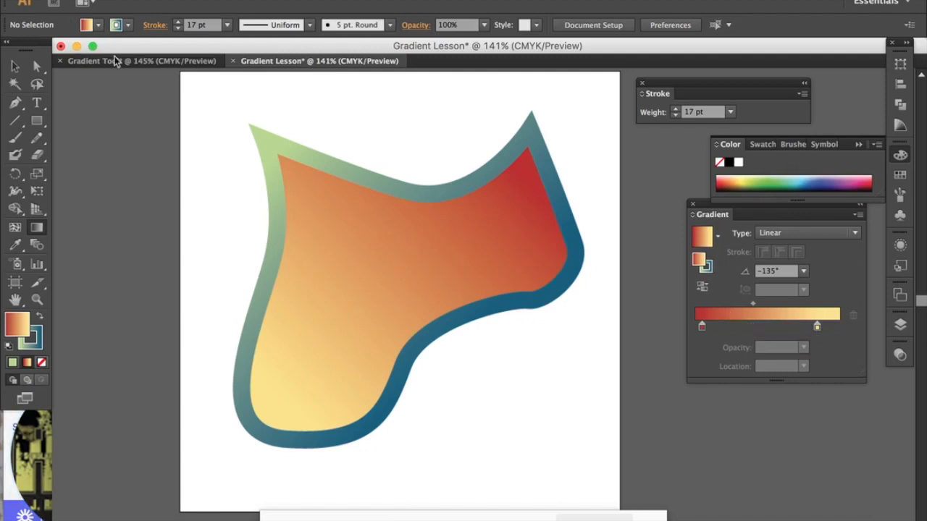
Step: Select the shape with the Gradient tool and add two colour stops to its fill gradient at about 51% and 28%
{"action": "left_click", "coordinate": [400, 262]}
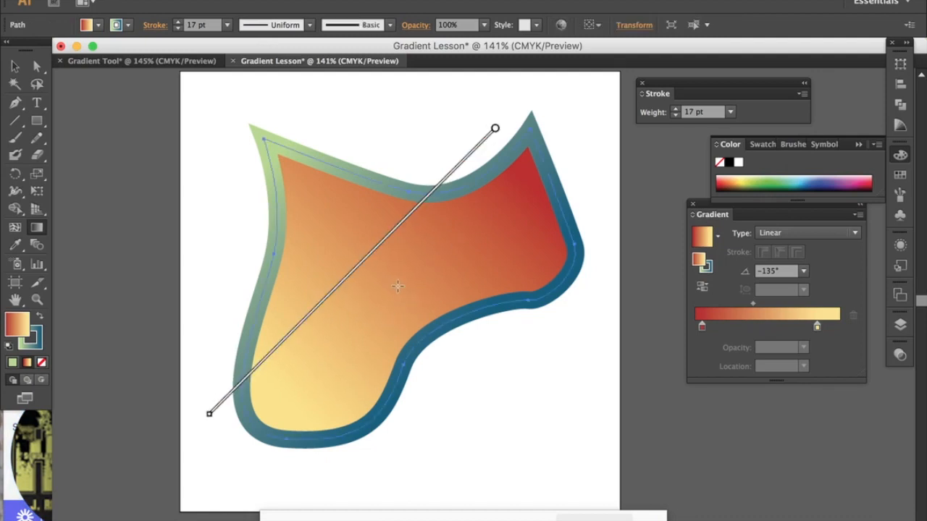
{"action": "mouse_move", "coordinate": [495, 124]}
{"action": "left_click", "coordinate": [768, 327]}
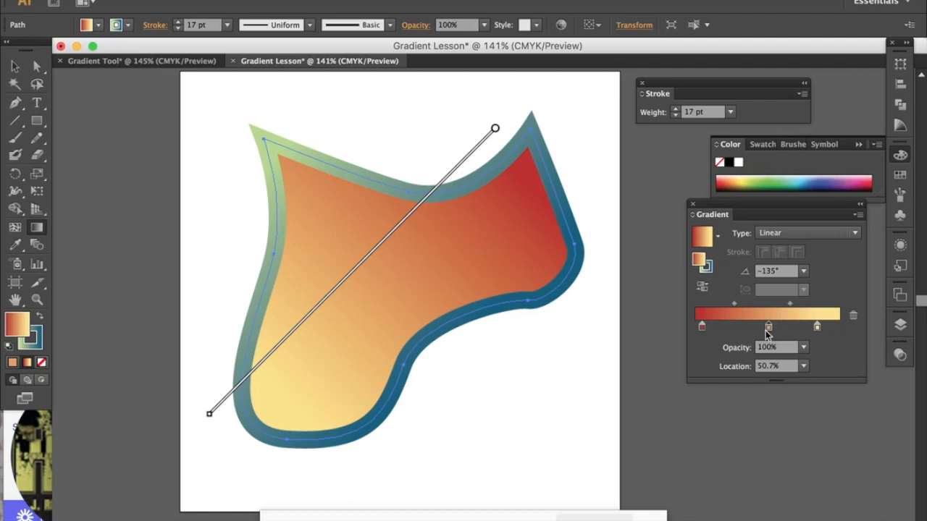
{"action": "left_click", "coordinate": [735, 327]}
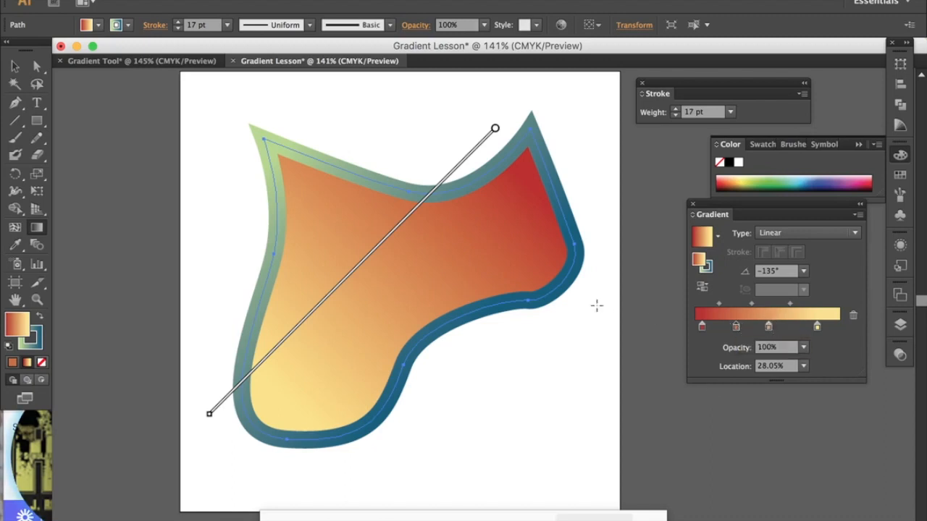
Step: Adjust the spacing of the fill gradient's colours, moving the last midpoint to about 66.6% and the first midpoint to about 26.24%
{"action": "left_click", "coordinate": [769, 328]}
{"action": "left_click_drag", "start_coordinate": [769, 328], "coordinate": [801, 304]}
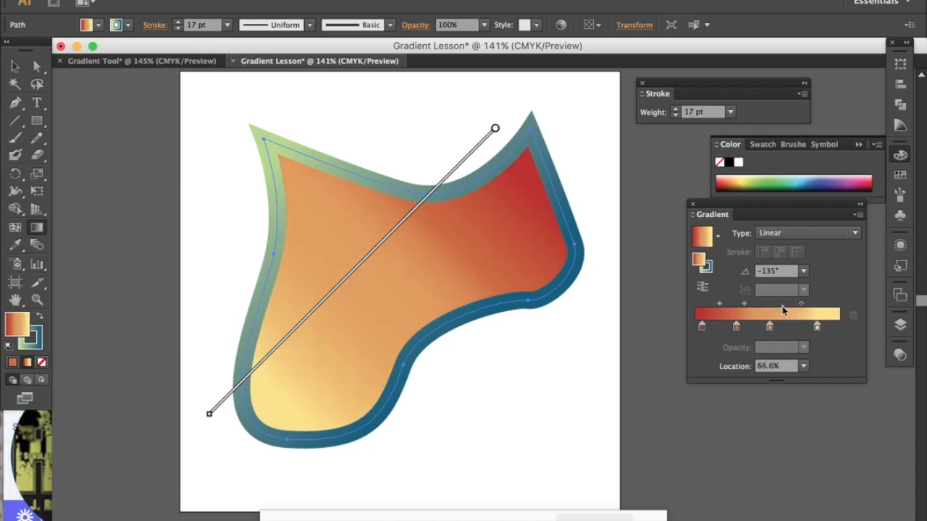
{"action": "left_click_drag", "start_coordinate": [720, 304], "coordinate": [709, 304]}
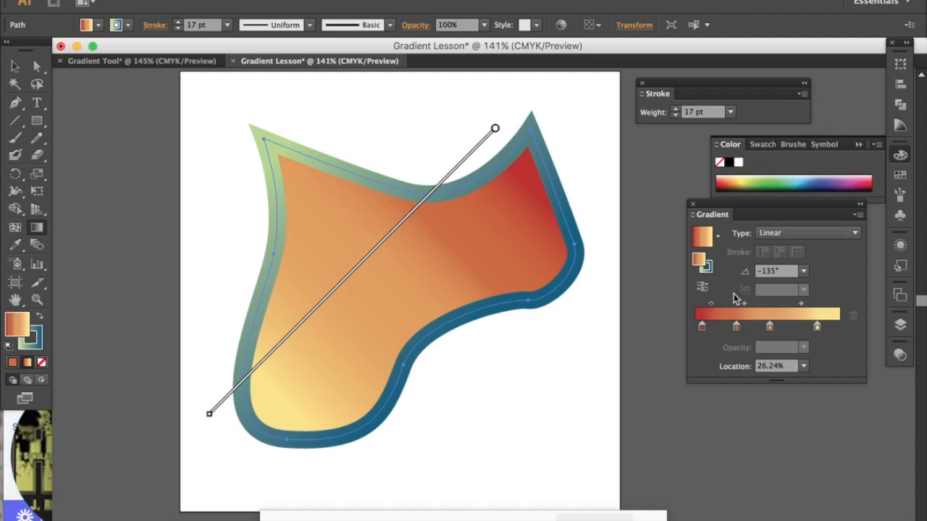
Step: Recolour the fill gradient's second stop, near 28%, to a yellow-orange from the CMYK spectrum
{"action": "left_click", "coordinate": [736, 328]}
{"action": "double_click", "coordinate": [736, 328]}
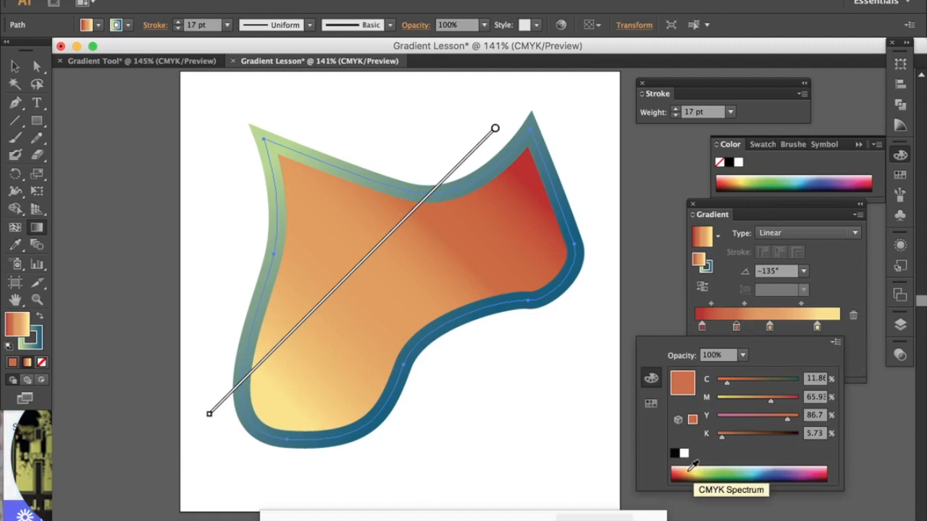
{"action": "left_click", "coordinate": [689, 470]}
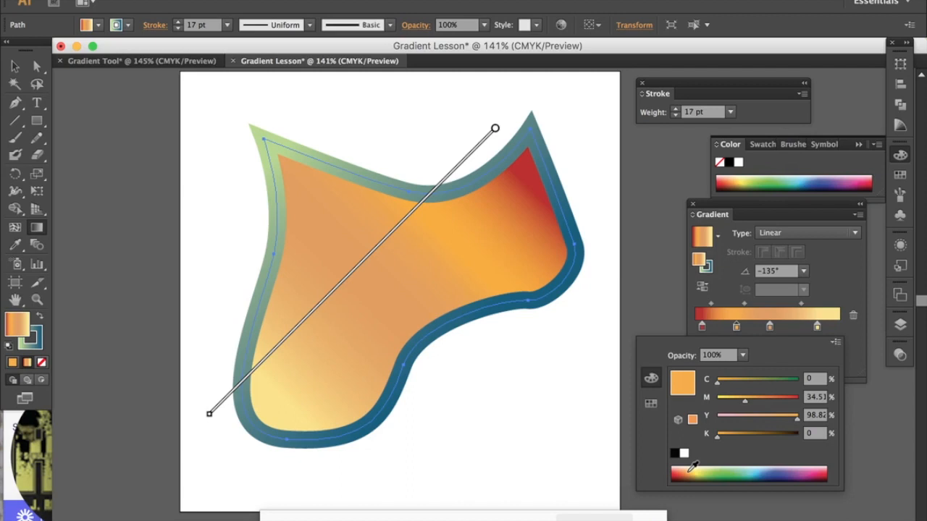
Step: Recolour the fill gradient's third stop from the CMYK spectrum, trying light blue before settling on green, and deselect the shape
{"action": "left_click", "coordinate": [769, 327]}
{"action": "double_click", "coordinate": [769, 327]}
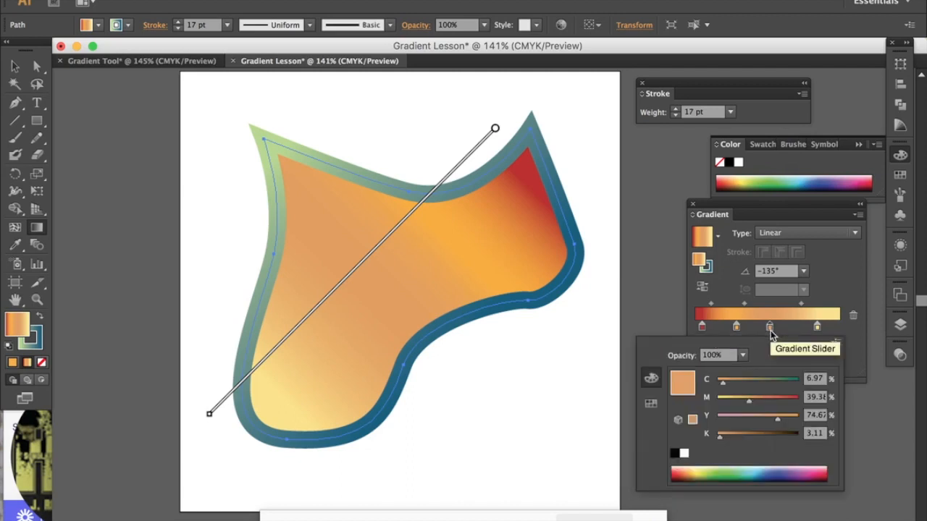
{"action": "left_click", "coordinate": [752, 470]}
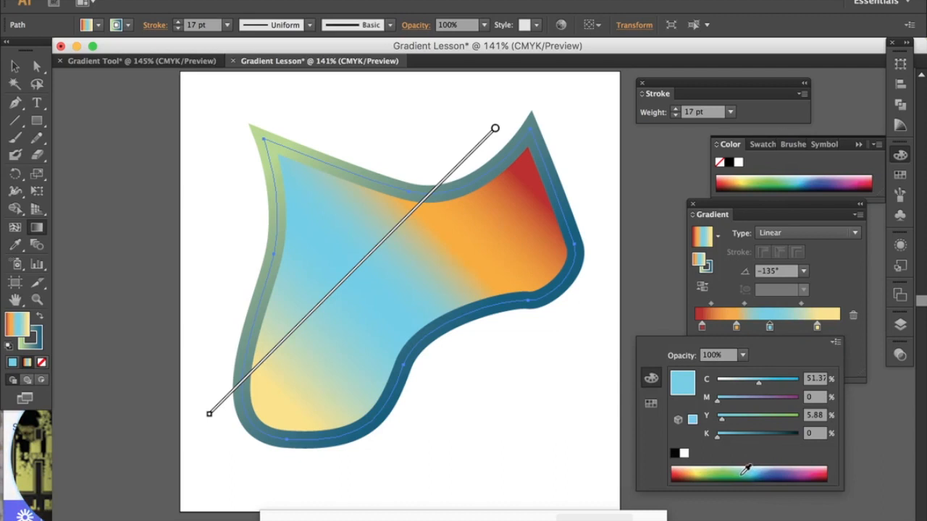
{"action": "left_click", "coordinate": [746, 470]}
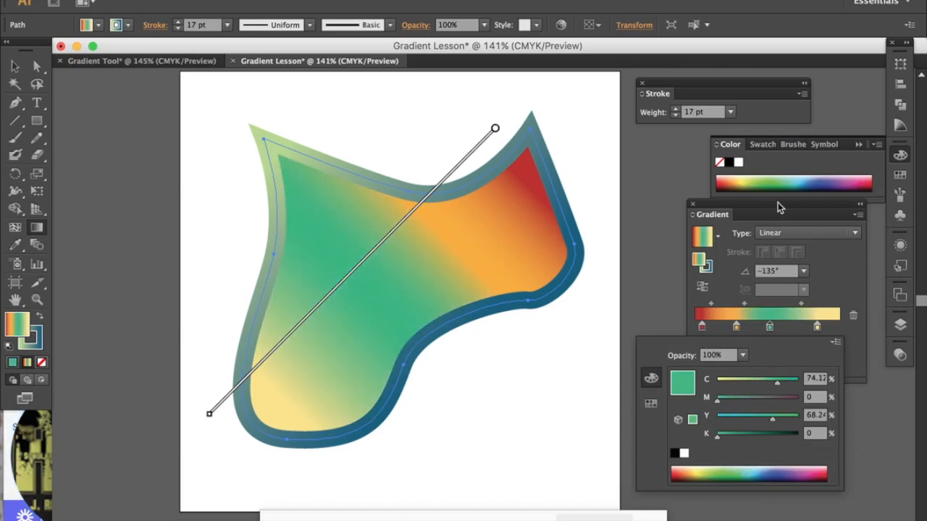
{"action": "left_click", "coordinate": [829, 266]}
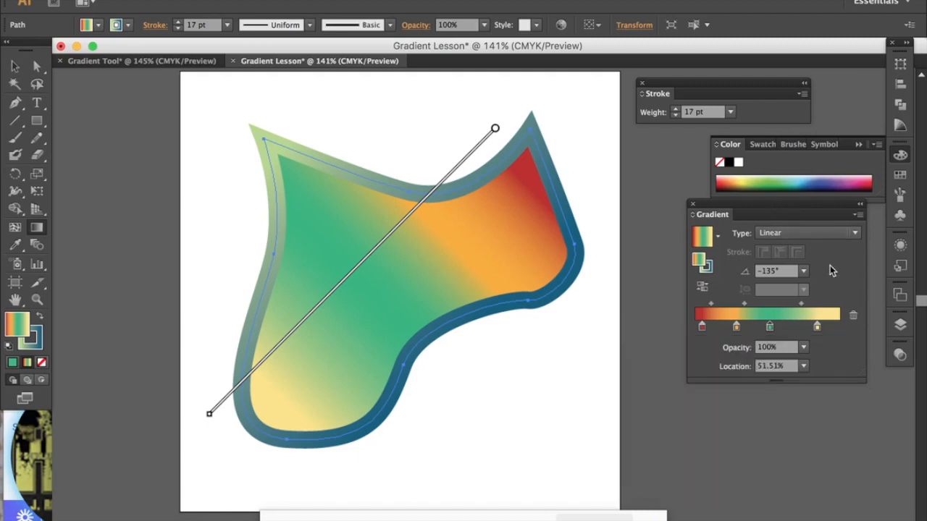
{"action": "left_click", "coordinate": [16, 68]}
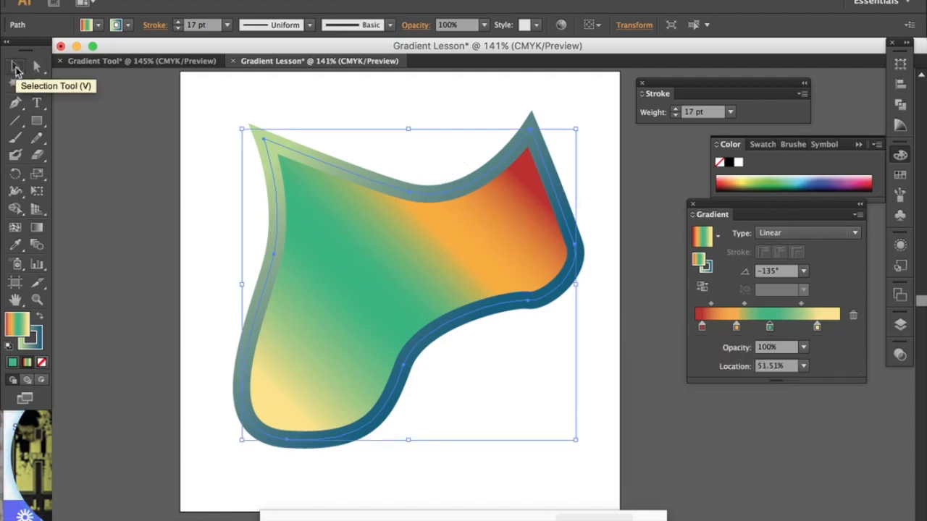
{"action": "left_click", "coordinate": [192, 133]}
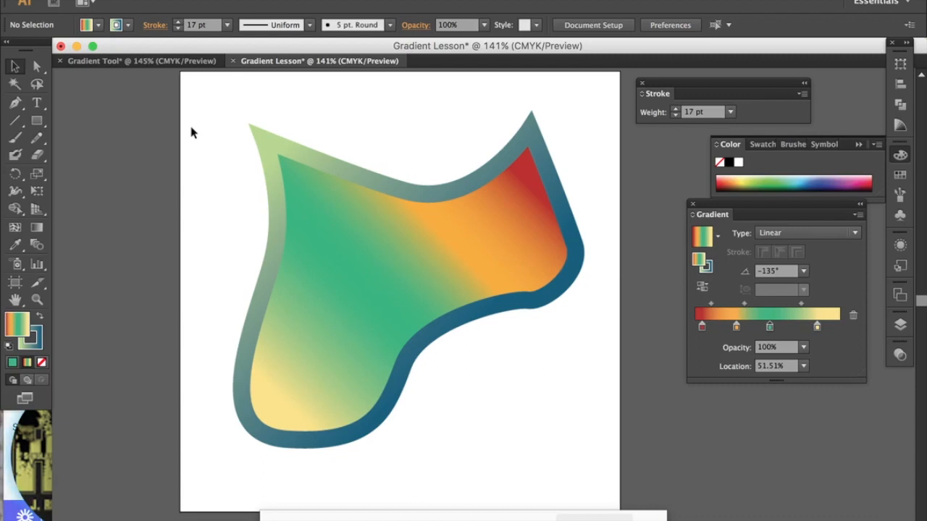
{"action": "left_click", "coordinate": [109, 1]}
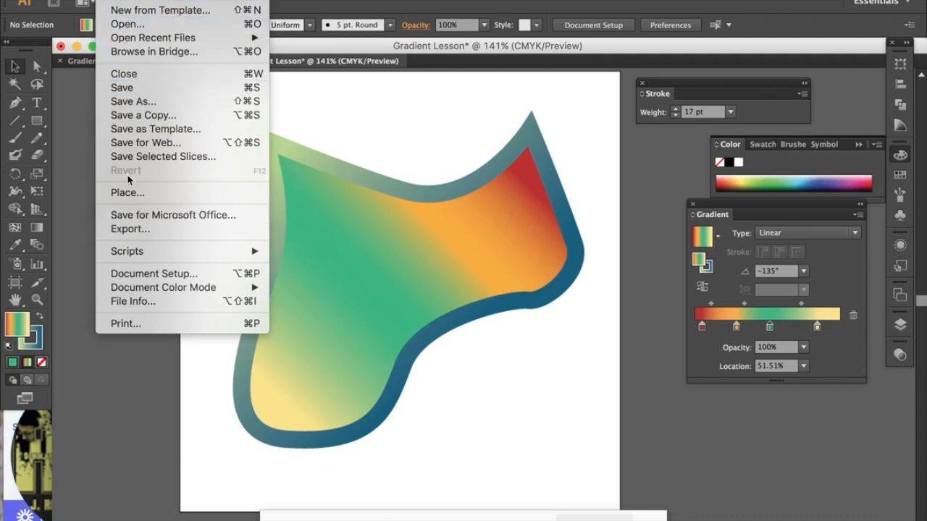
{"action": "left_click", "coordinate": [125, 105]}
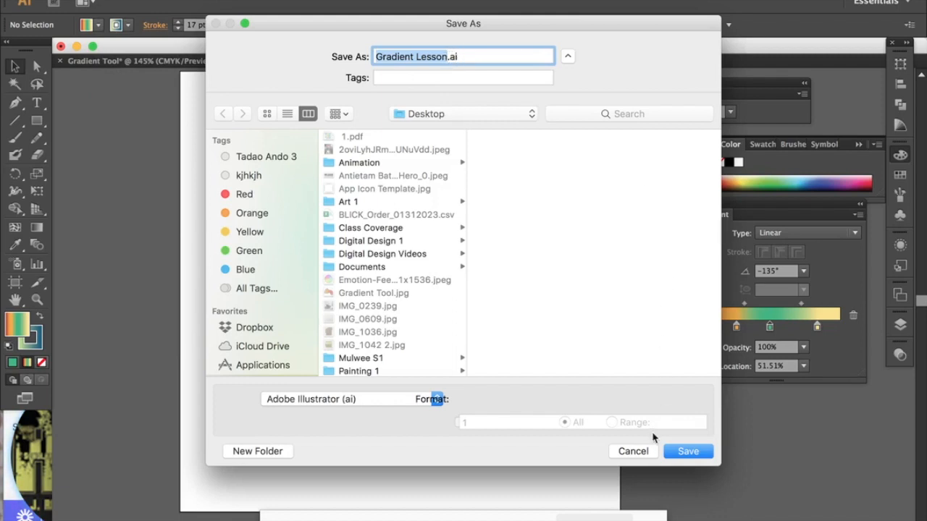
{"action": "left_click", "coordinate": [634, 451]}
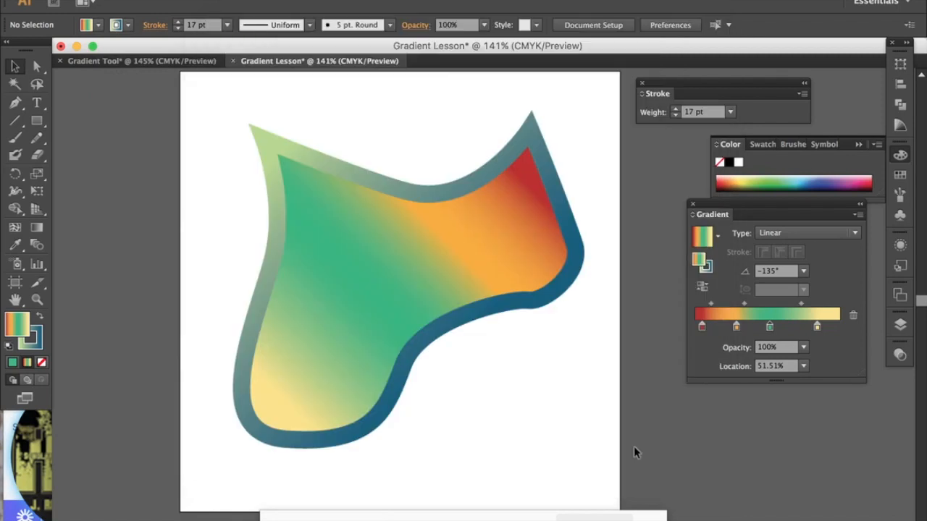
Step: Start exporting the artwork to the Desktop as Gradient Lesson.jpg, choosing JPEG (jpg) as the format
{"action": "left_click", "coordinate": [107, 0]}
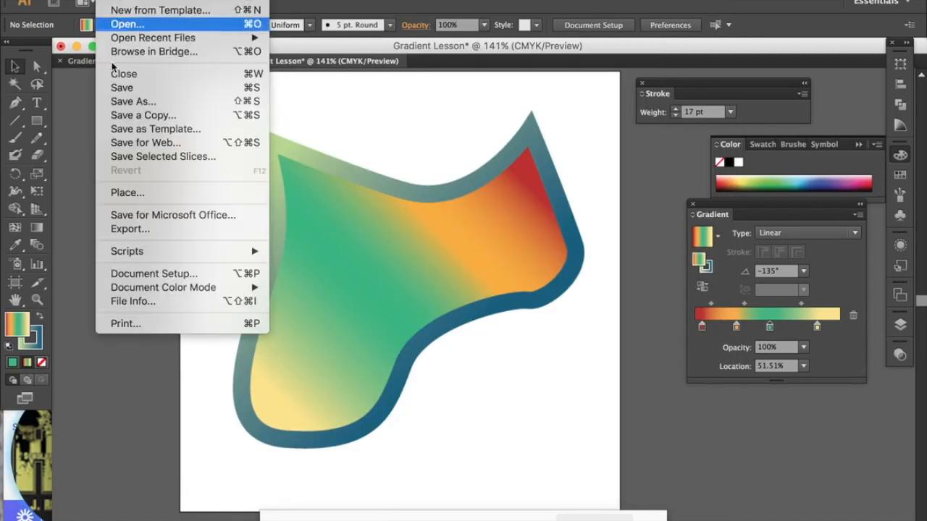
{"action": "left_click", "coordinate": [128, 227]}
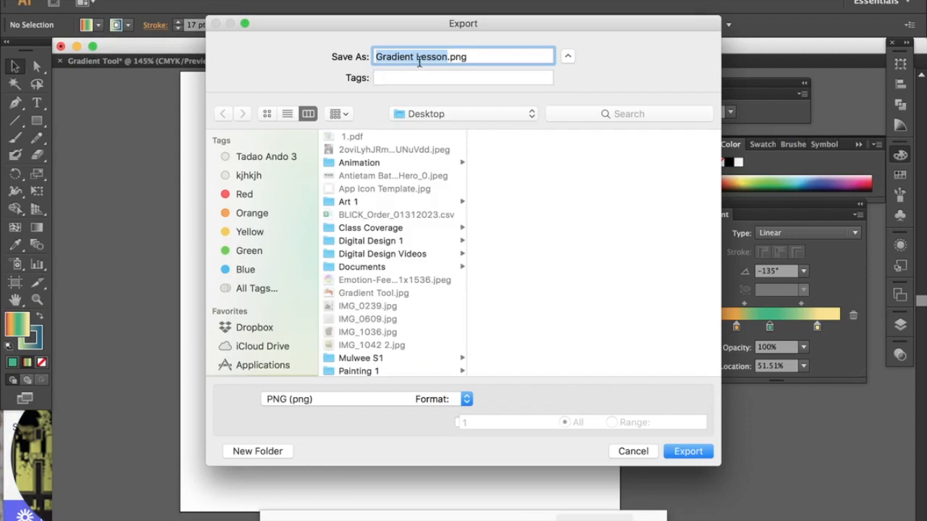
{"action": "left_click", "coordinate": [465, 400]}
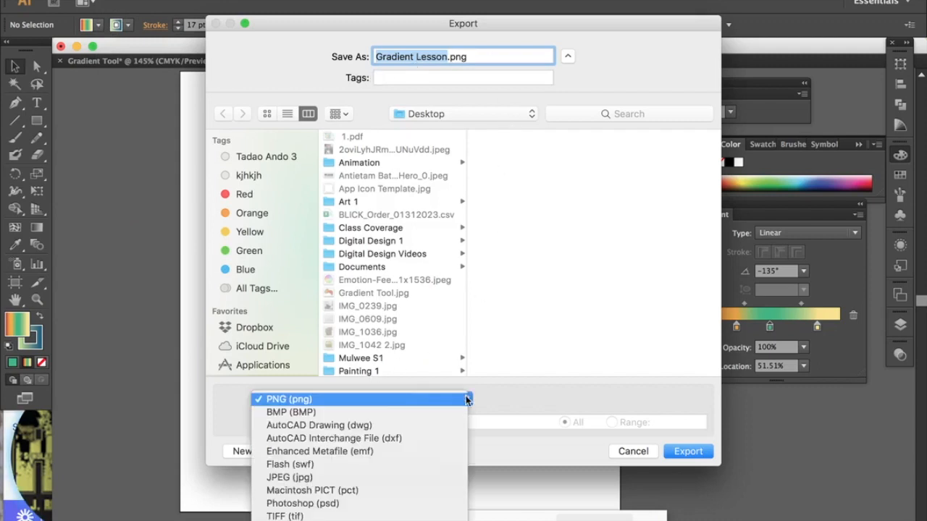
{"action": "left_click", "coordinate": [385, 477]}
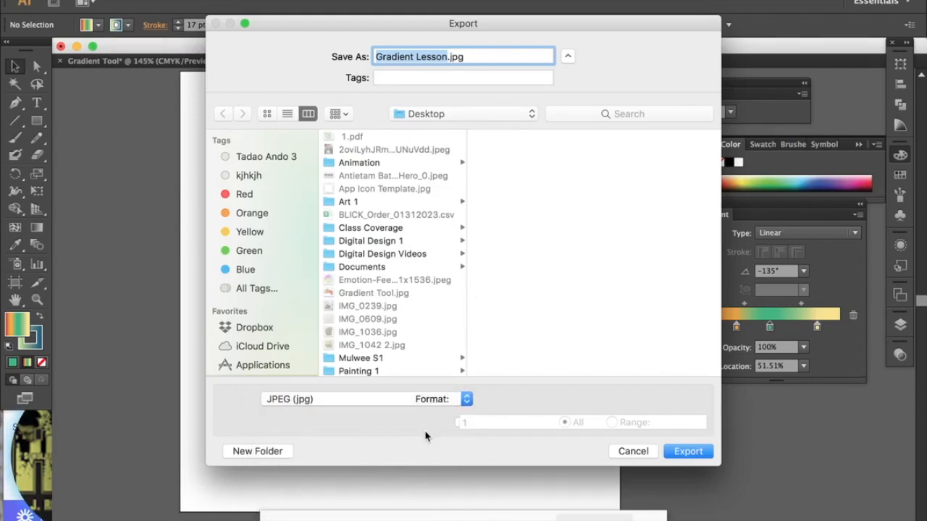